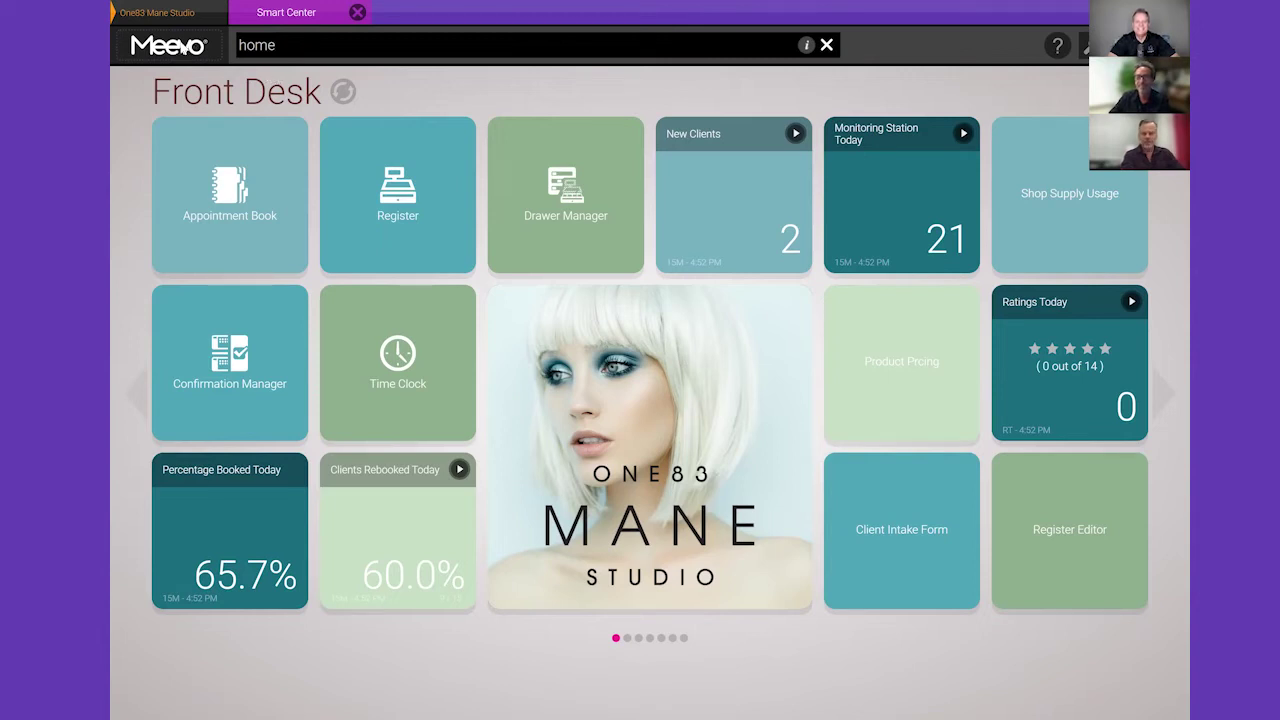
Step: Launch One83 Mane Studio's Emma email marketing account from Meevo's Marketing menu
click(182, 48)
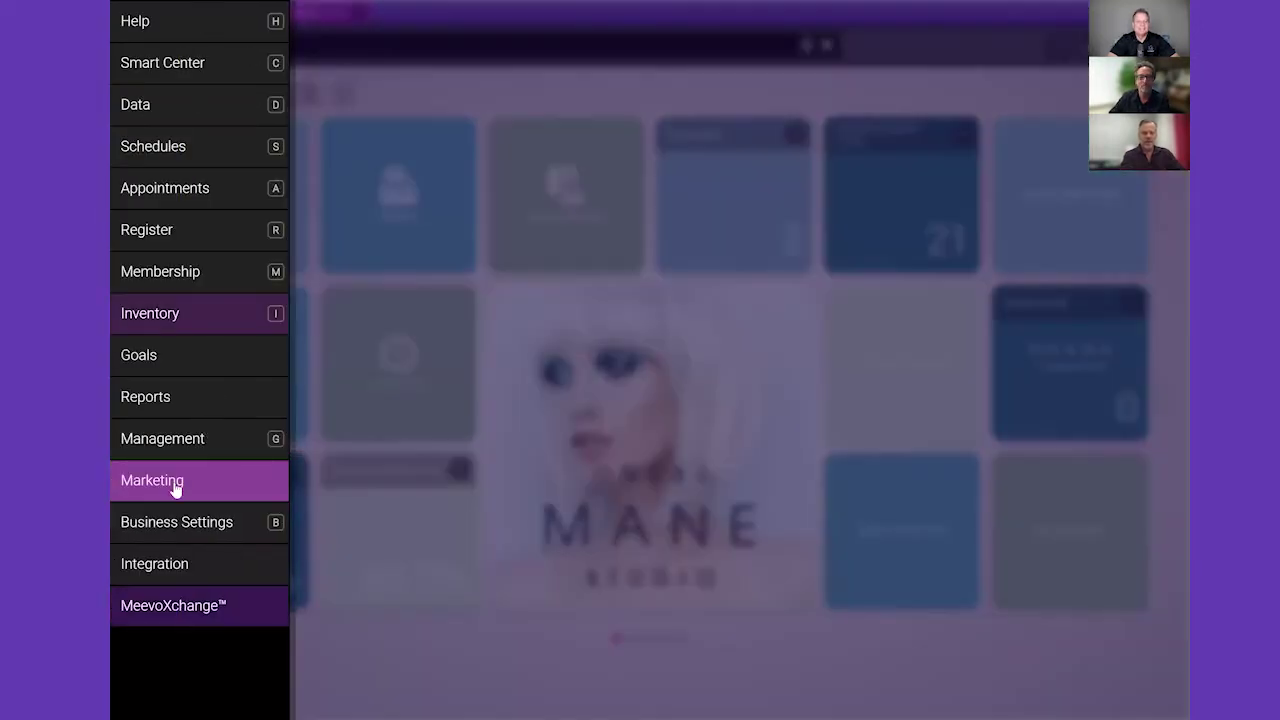
click(175, 484)
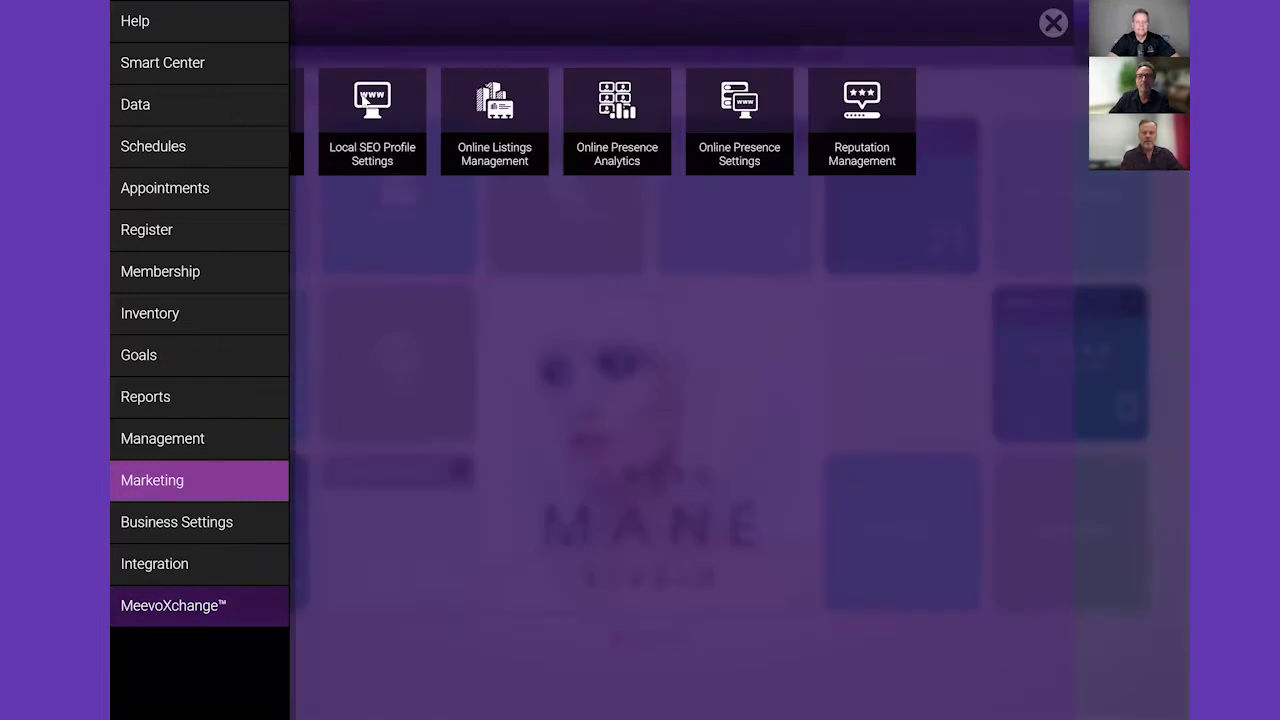
click(364, 101)
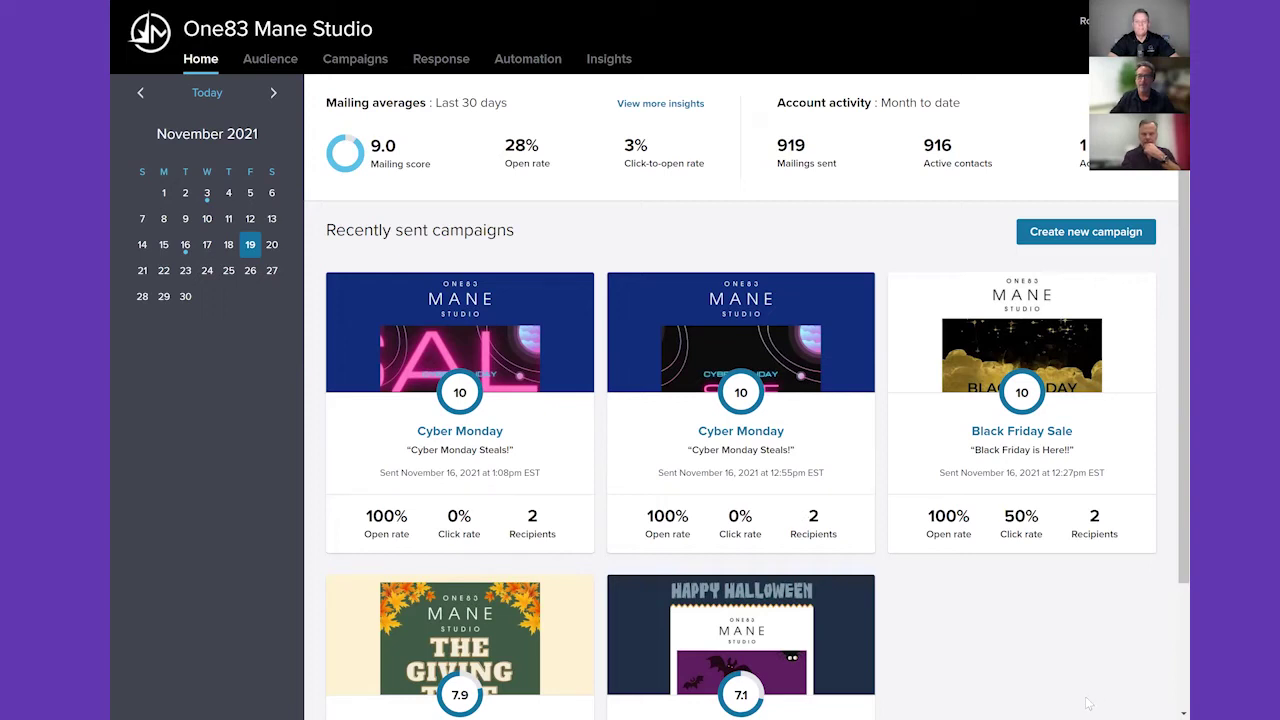
scroll(970, 517, down, 3)
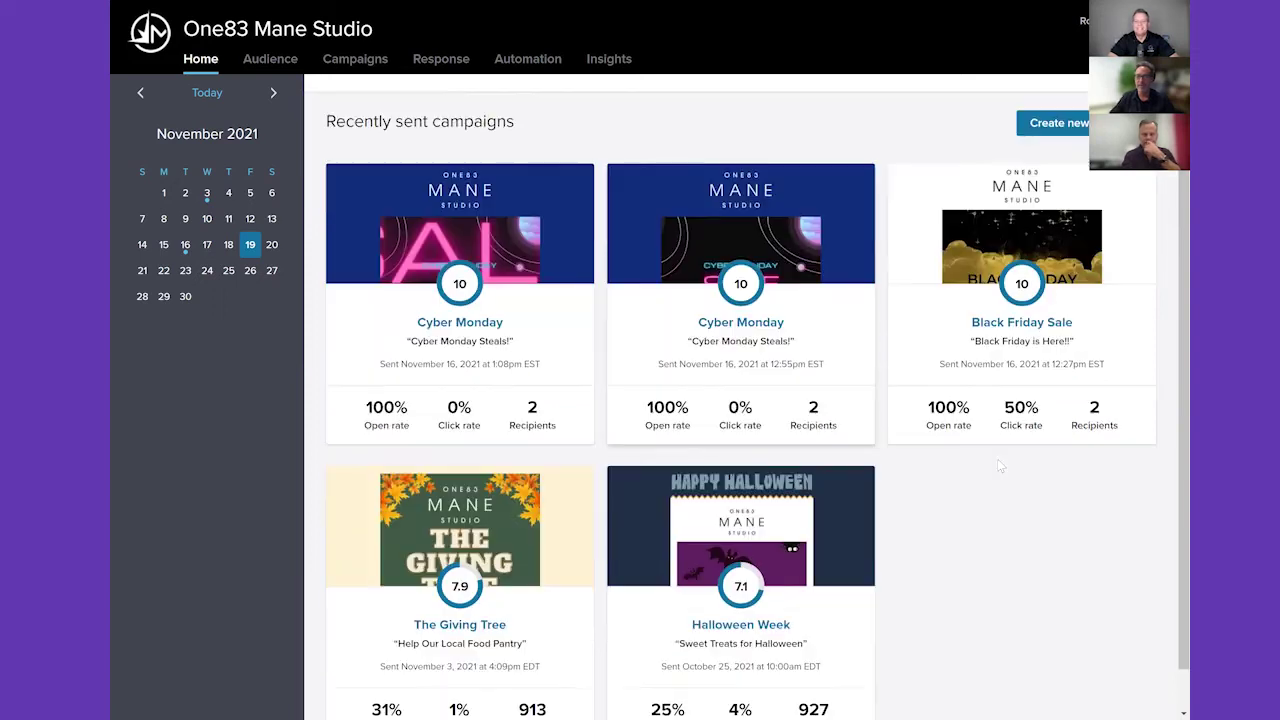
scroll(998, 465, up, 3)
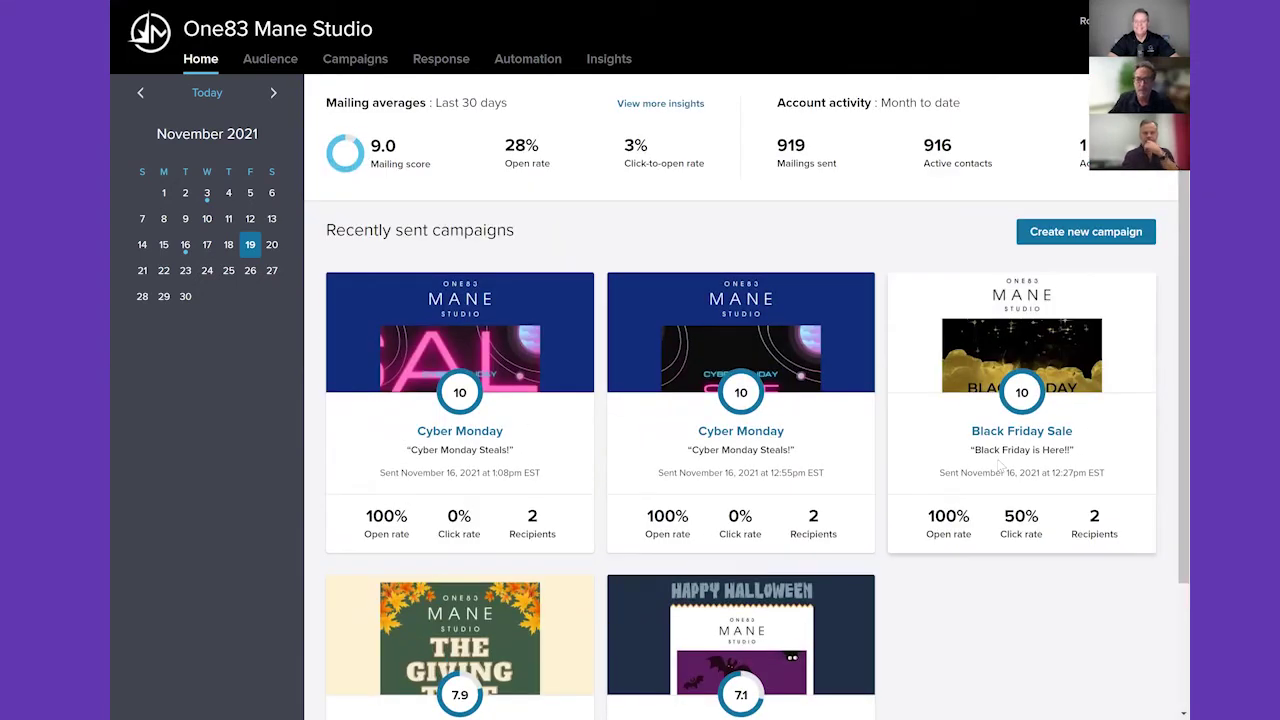
scroll(998, 465, down, 3)
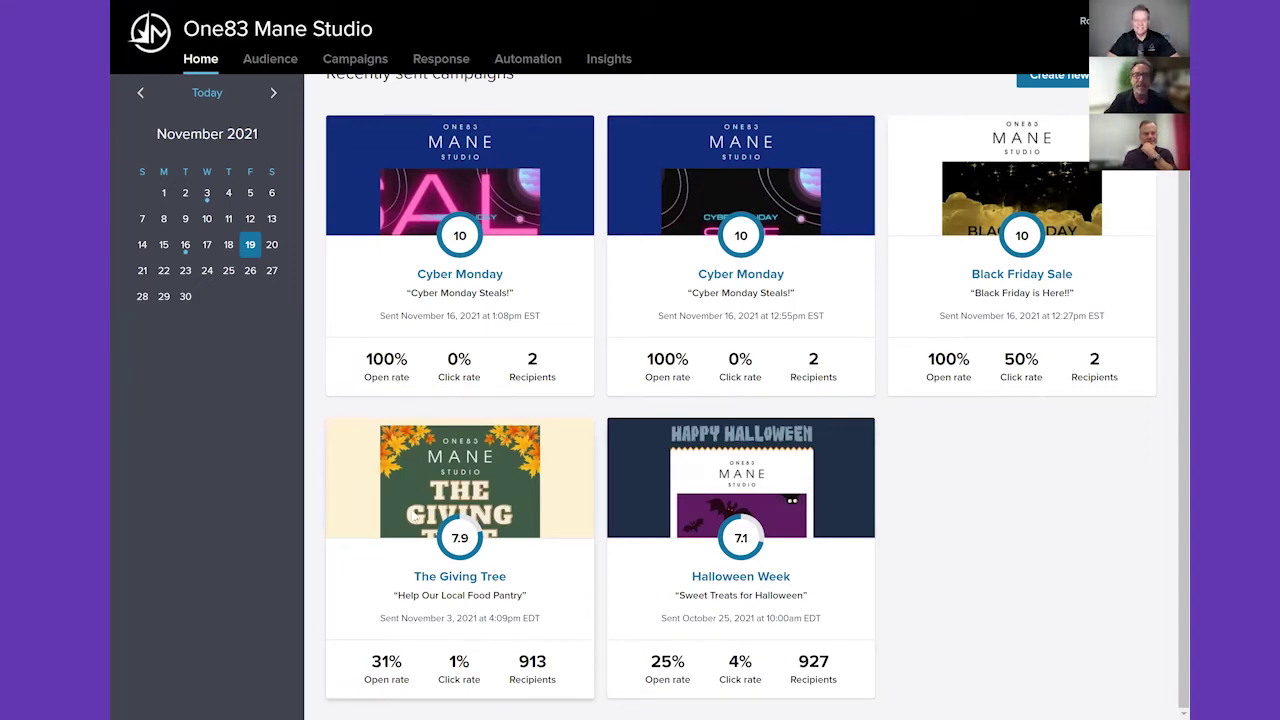
scroll(1012, 624, up, 3)
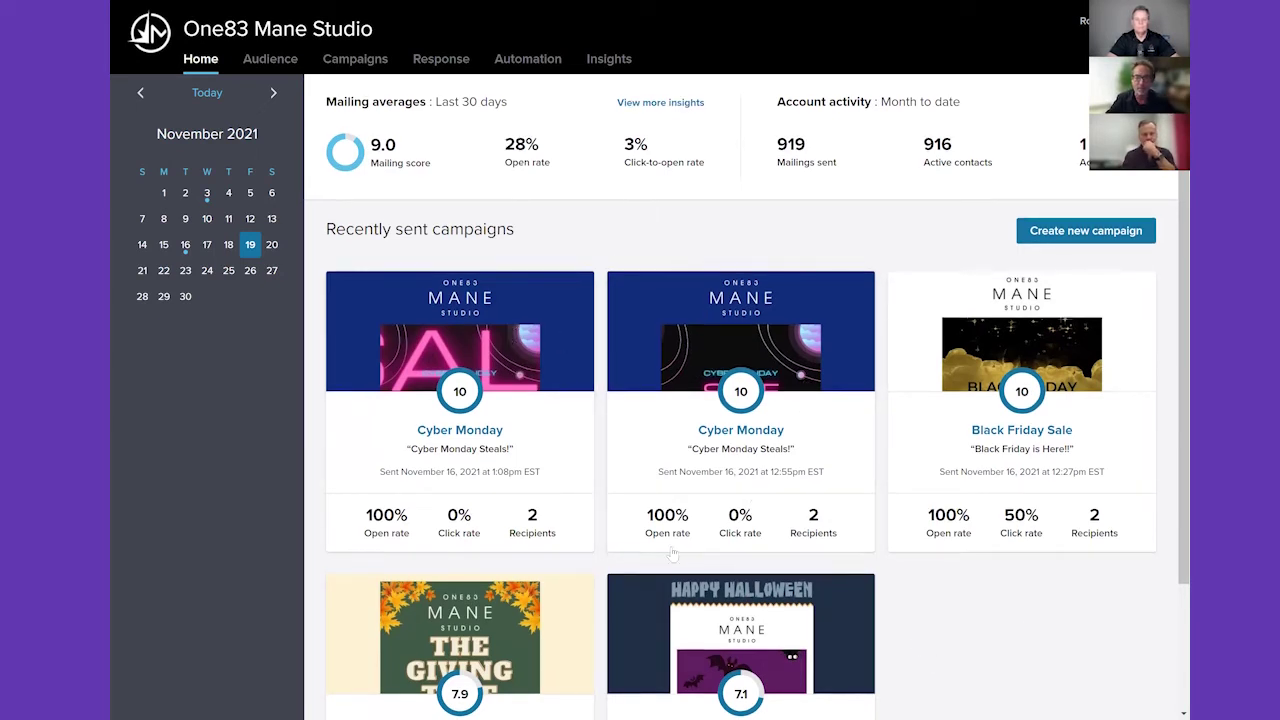
scroll(465, 580, down, 3)
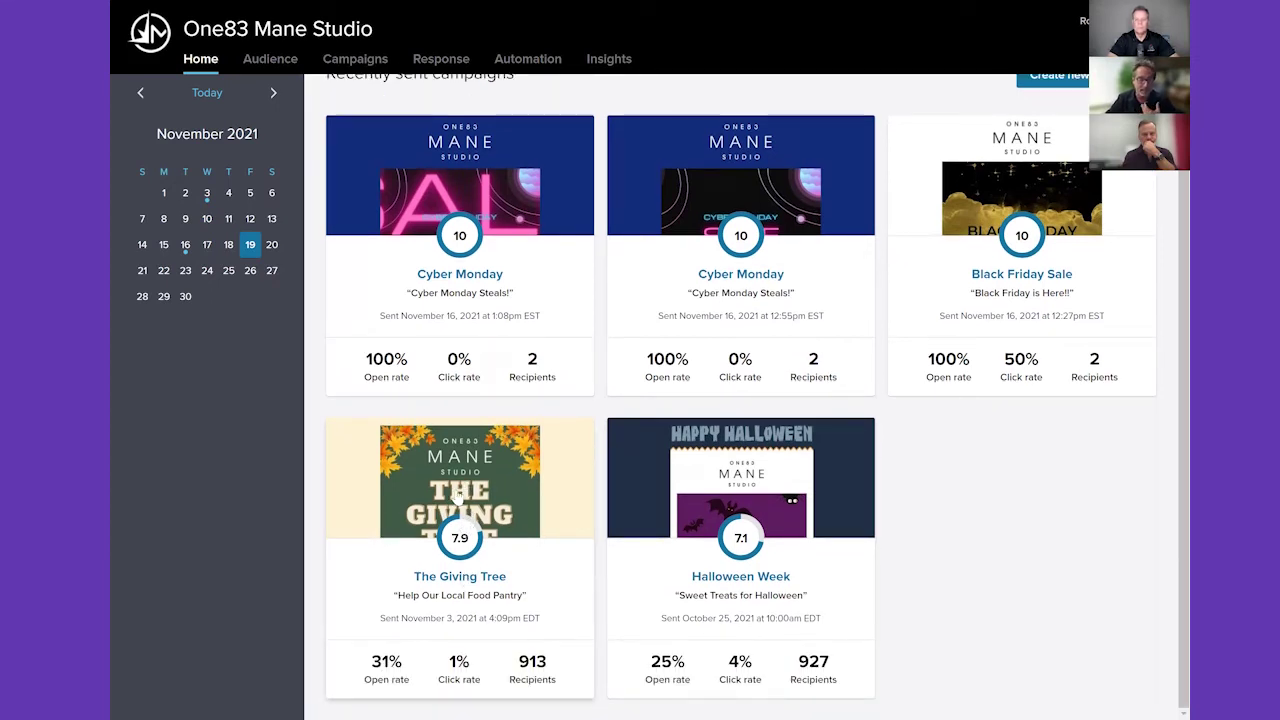
click(455, 488)
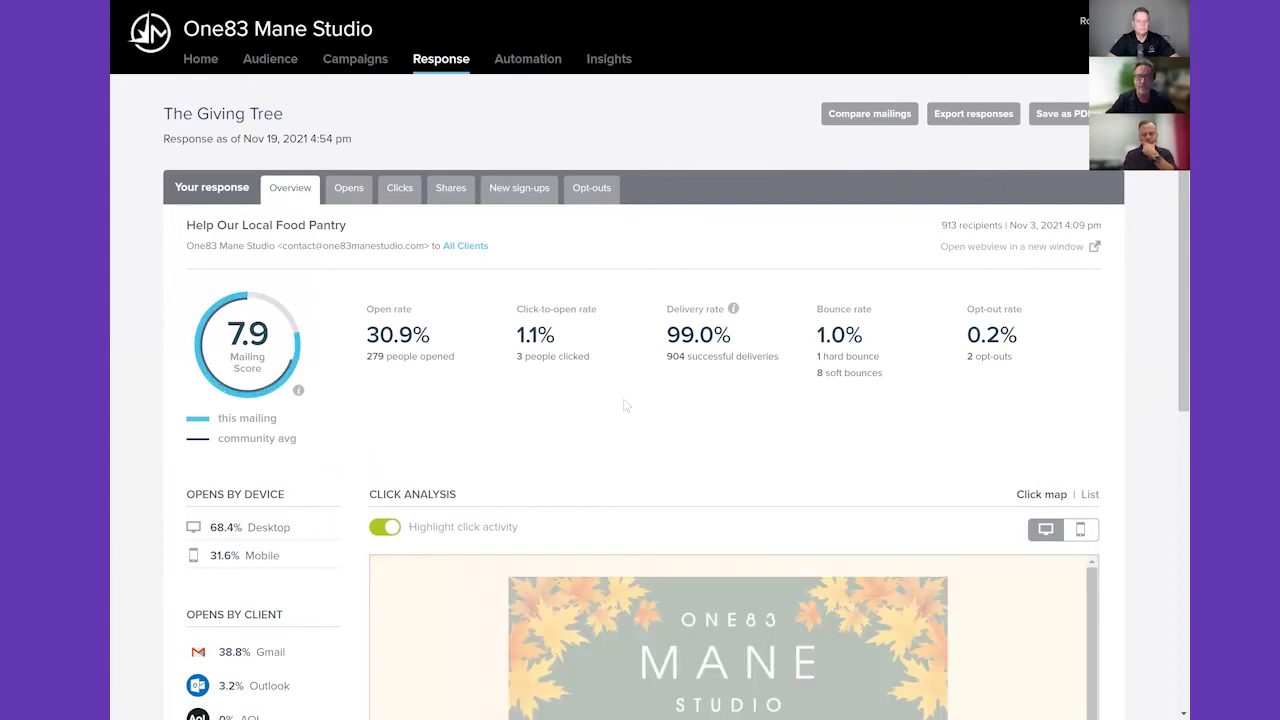
Step: Scroll and drag through the Home page's recent campaigns to The Giving Tree mailing
scroll(624, 404, down, 1)
drag(666, 237, 820, 237)
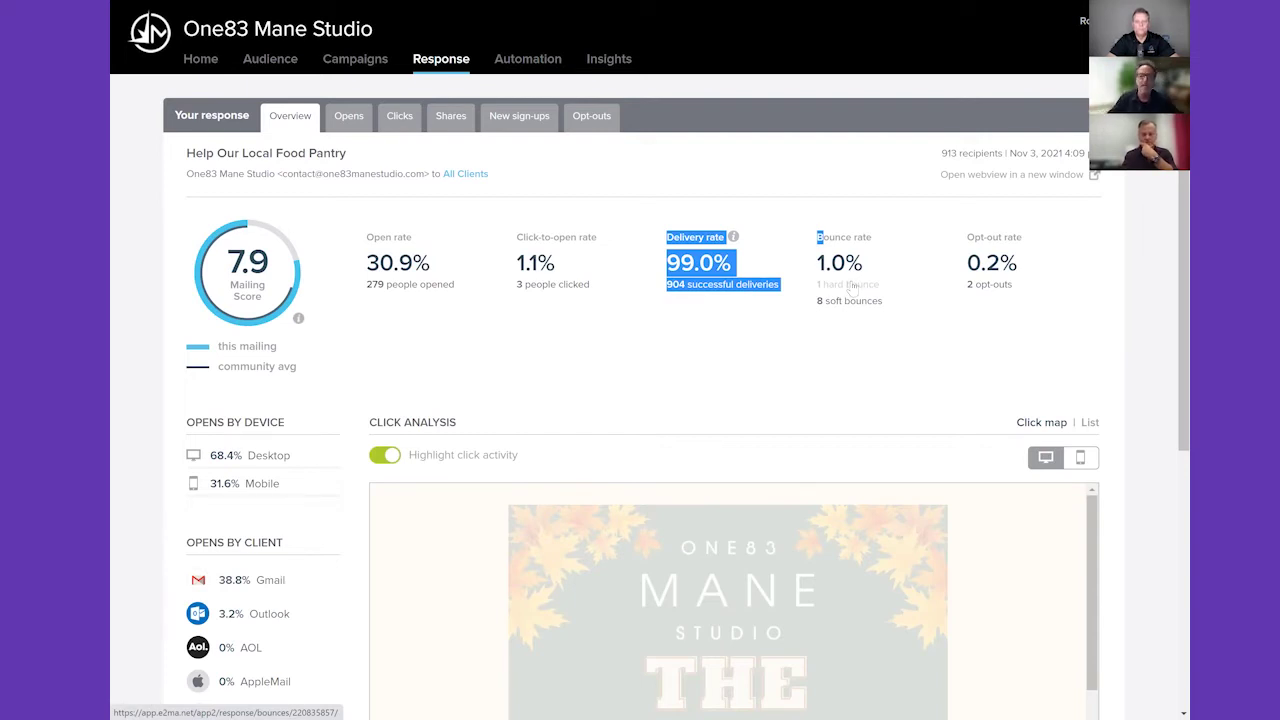
scroll(853, 287, down, 3)
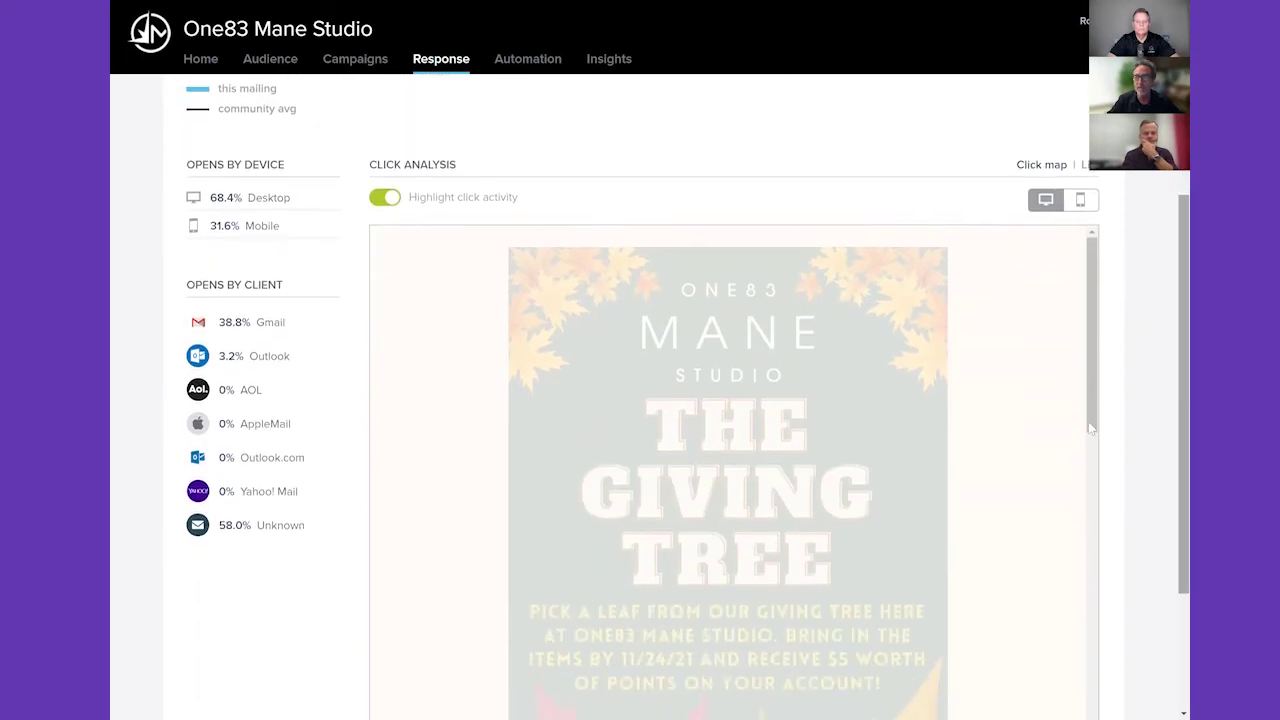
scroll(776, 563, down, 3)
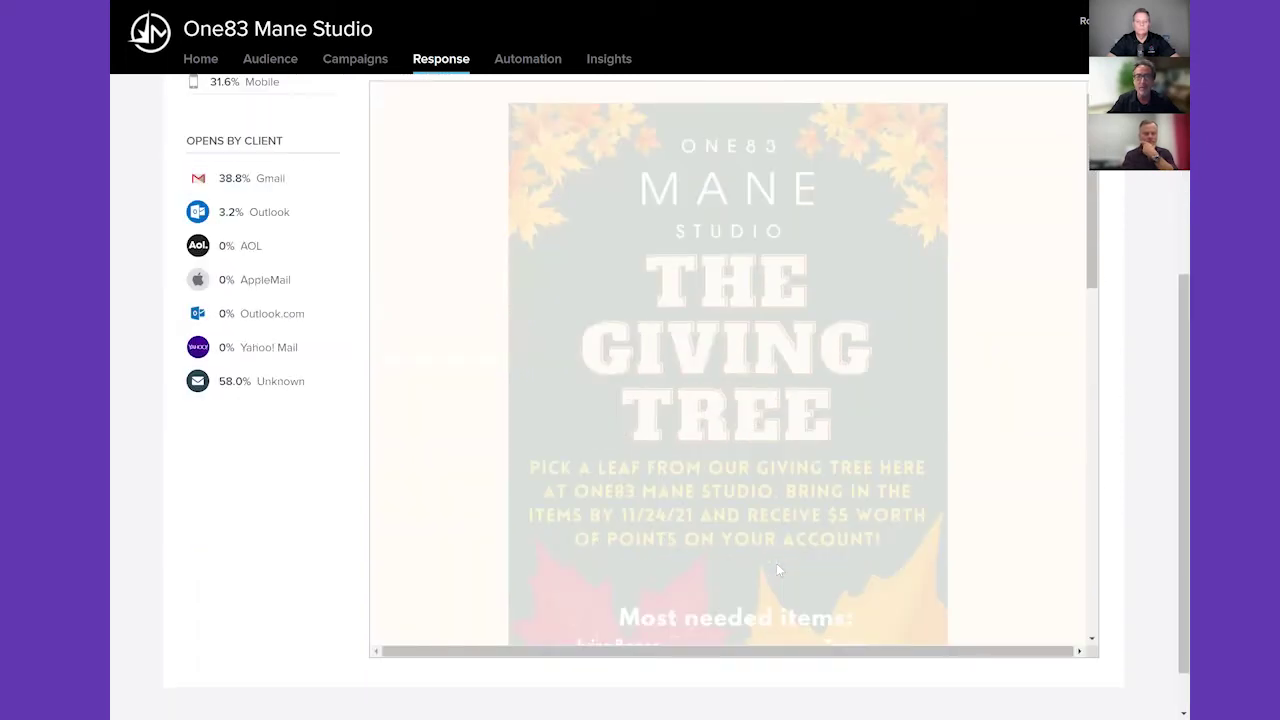
scroll(776, 563, down, 5)
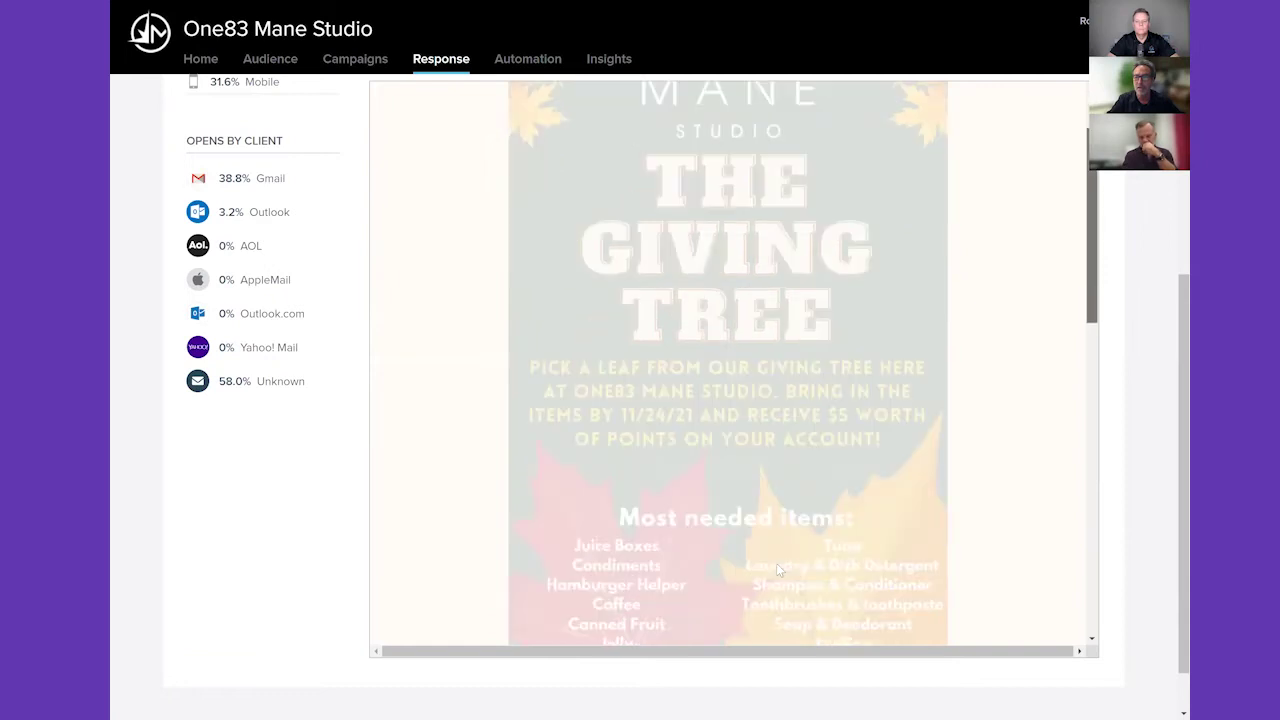
scroll(778, 570, down, 3)
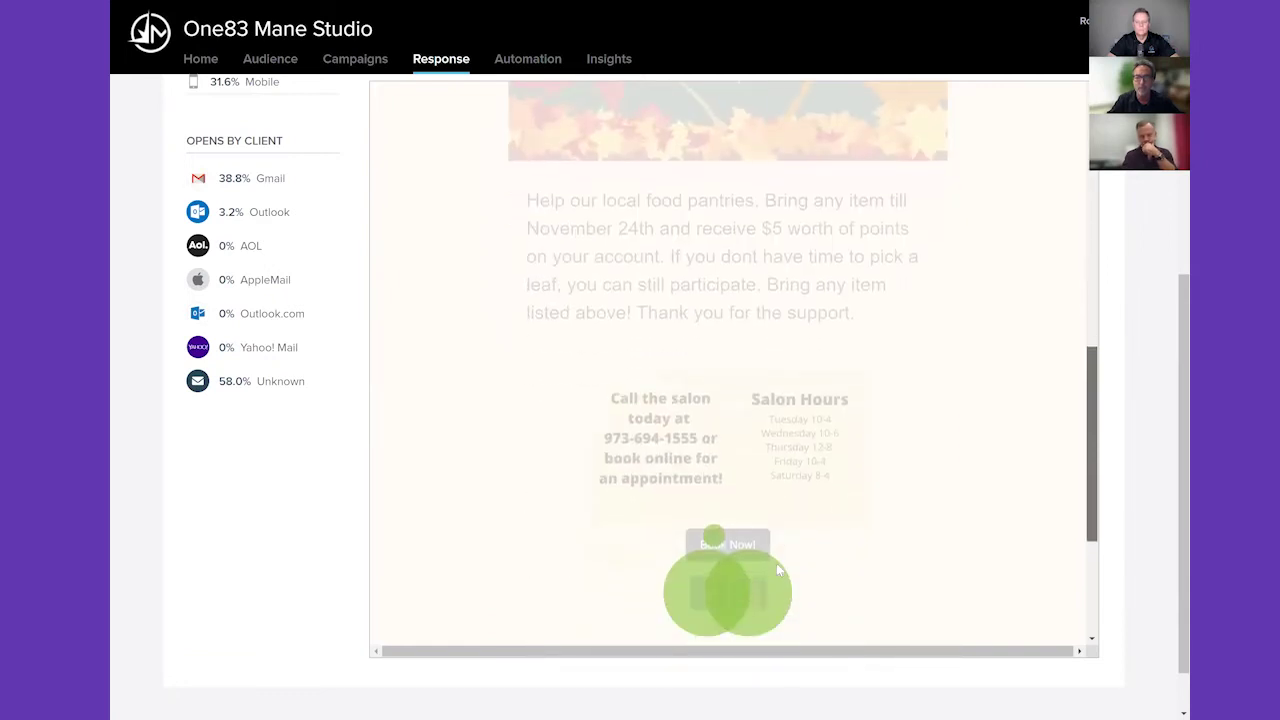
double_click(778, 570)
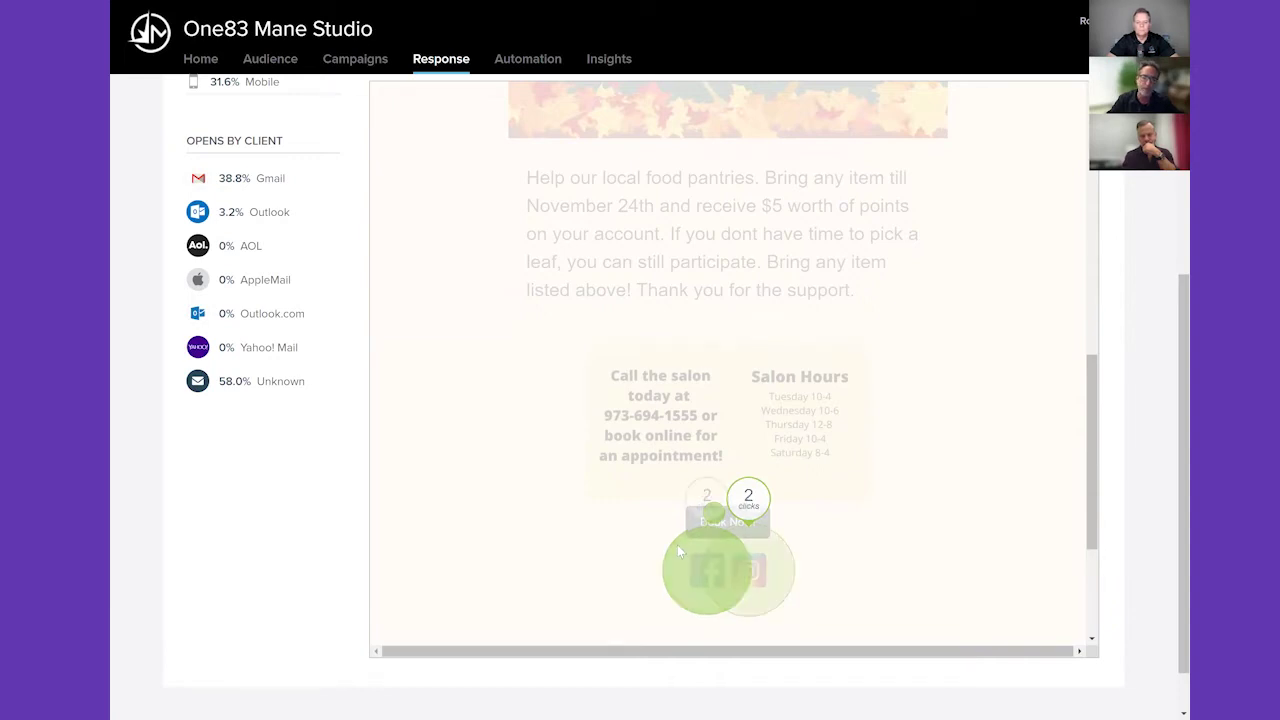
scroll(918, 400, up, 5)
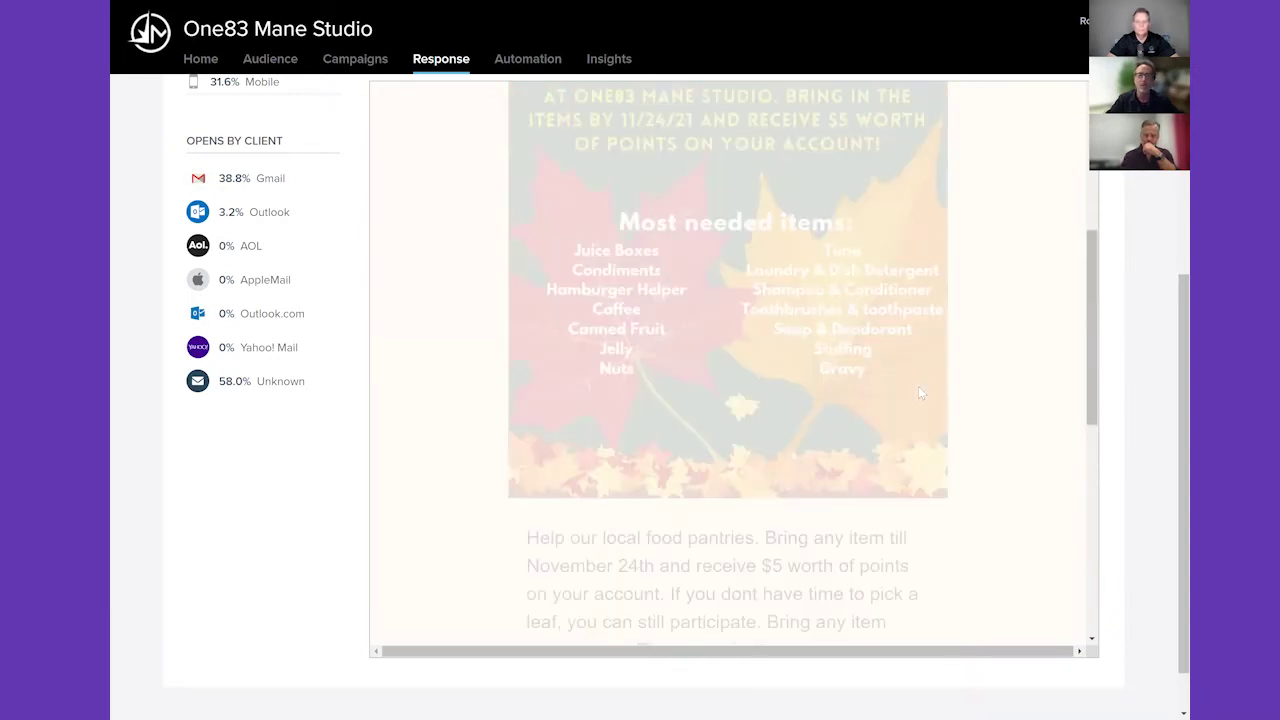
scroll(918, 386, up, 5)
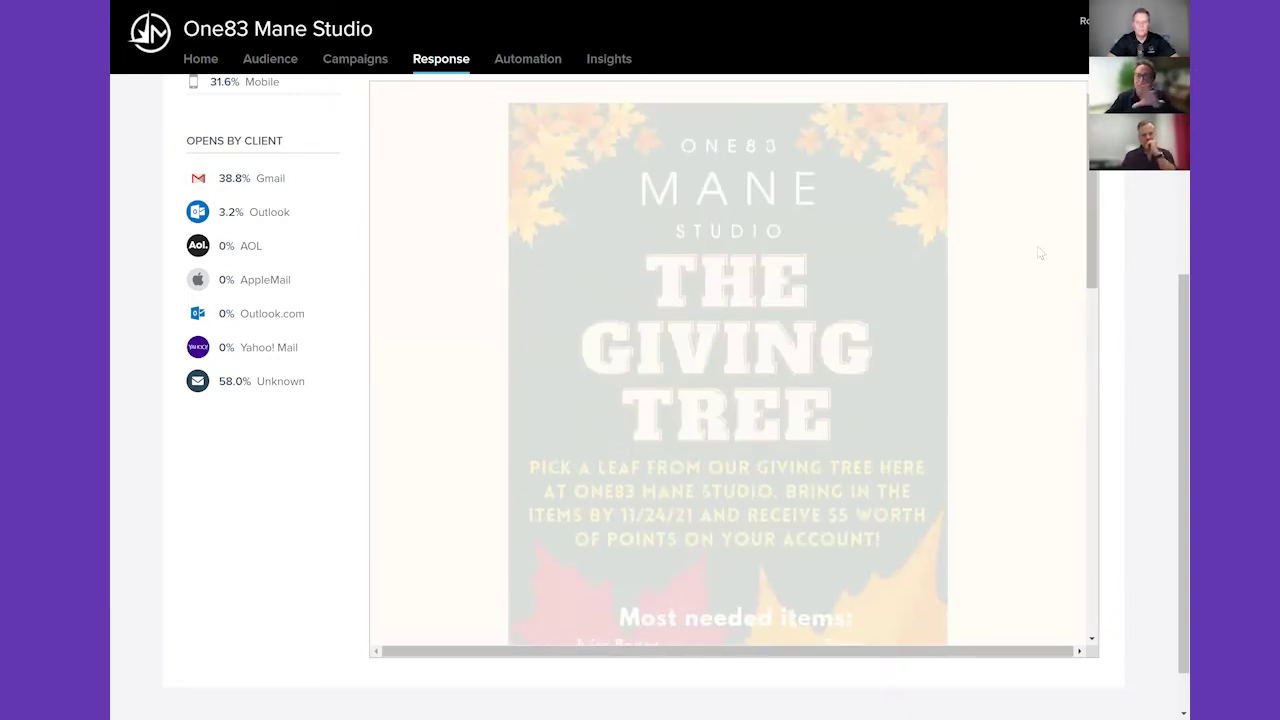
scroll(909, 267, up, 5)
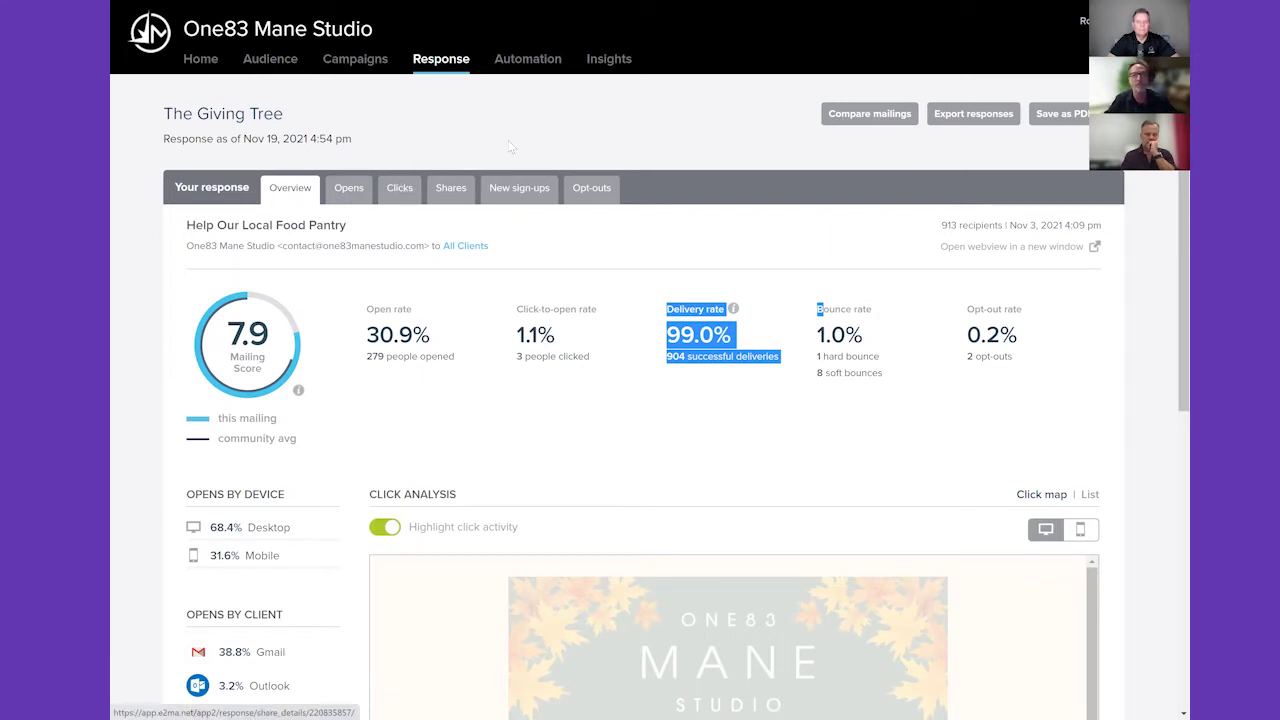
Step: List the sent emails under Campaigns and reopen The Giving Tree mailing's report
click(358, 63)
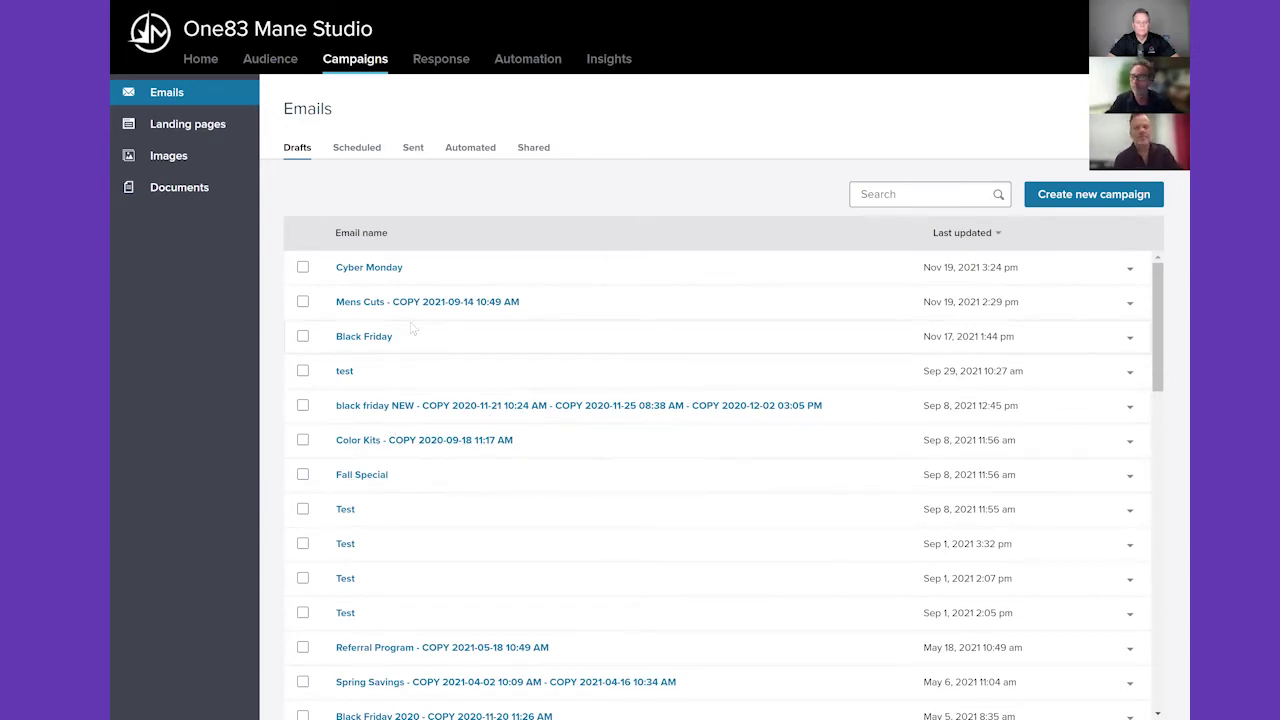
click(410, 148)
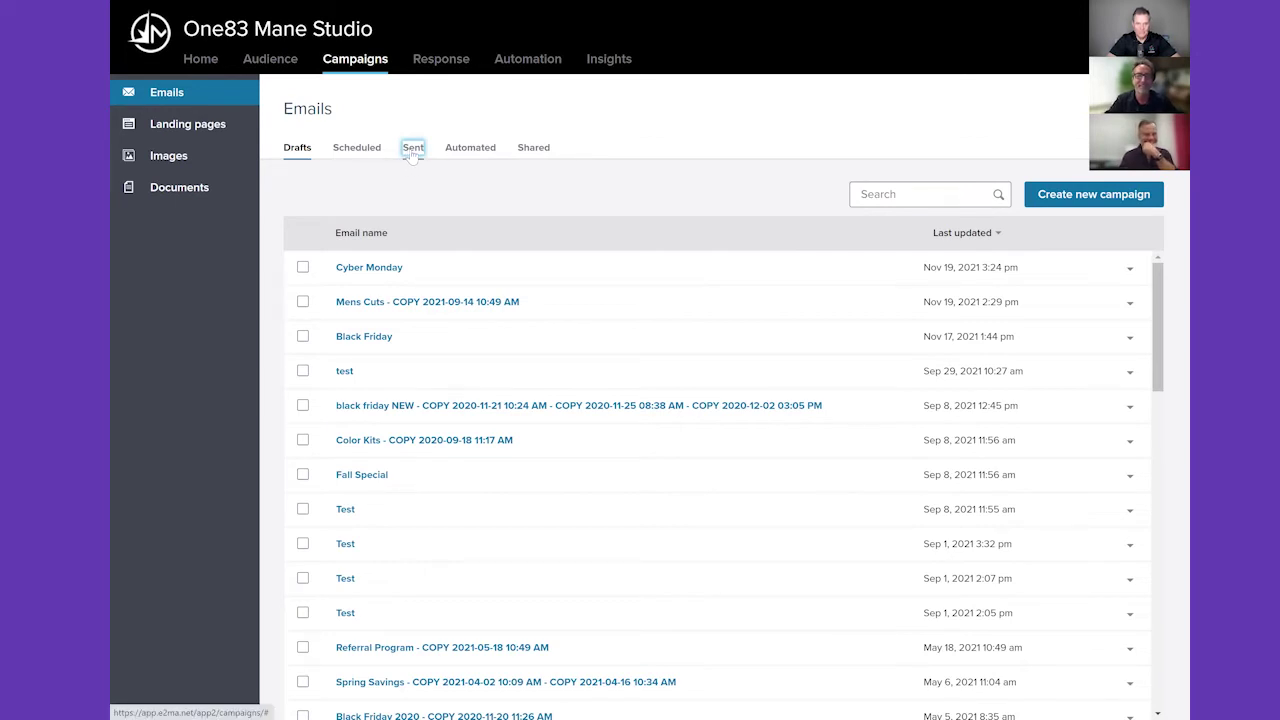
click(412, 150)
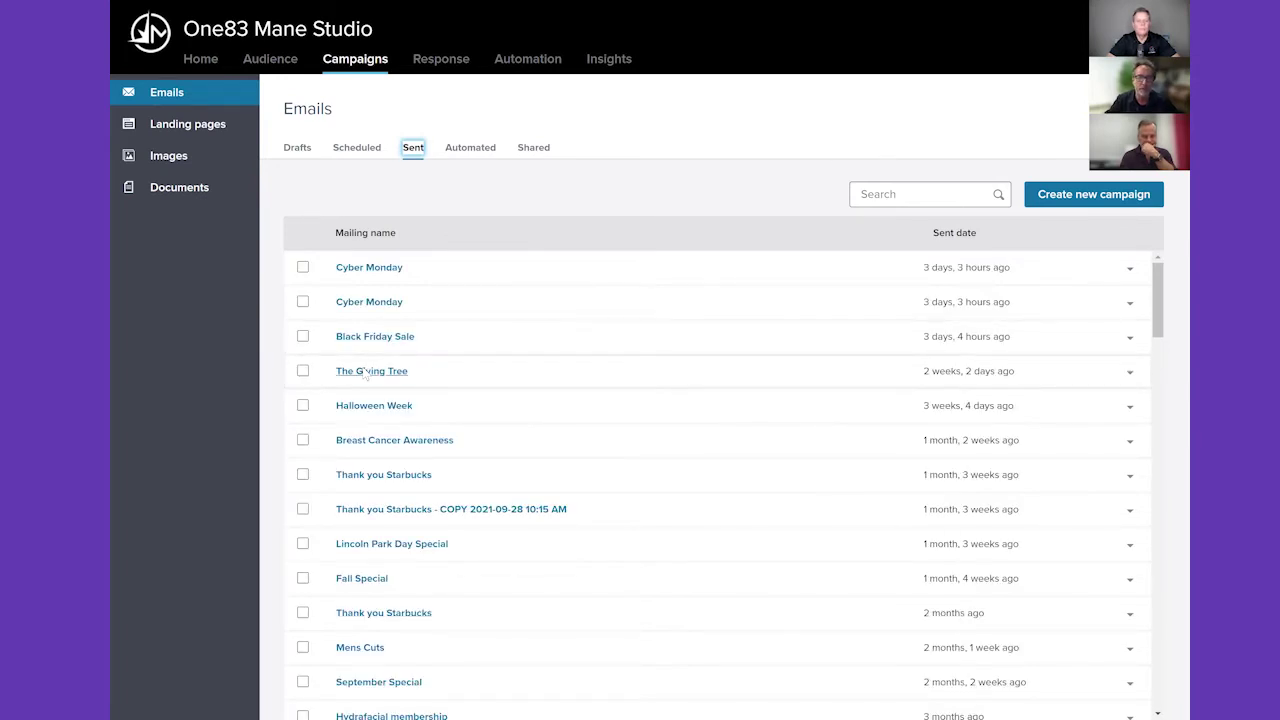
click(365, 371)
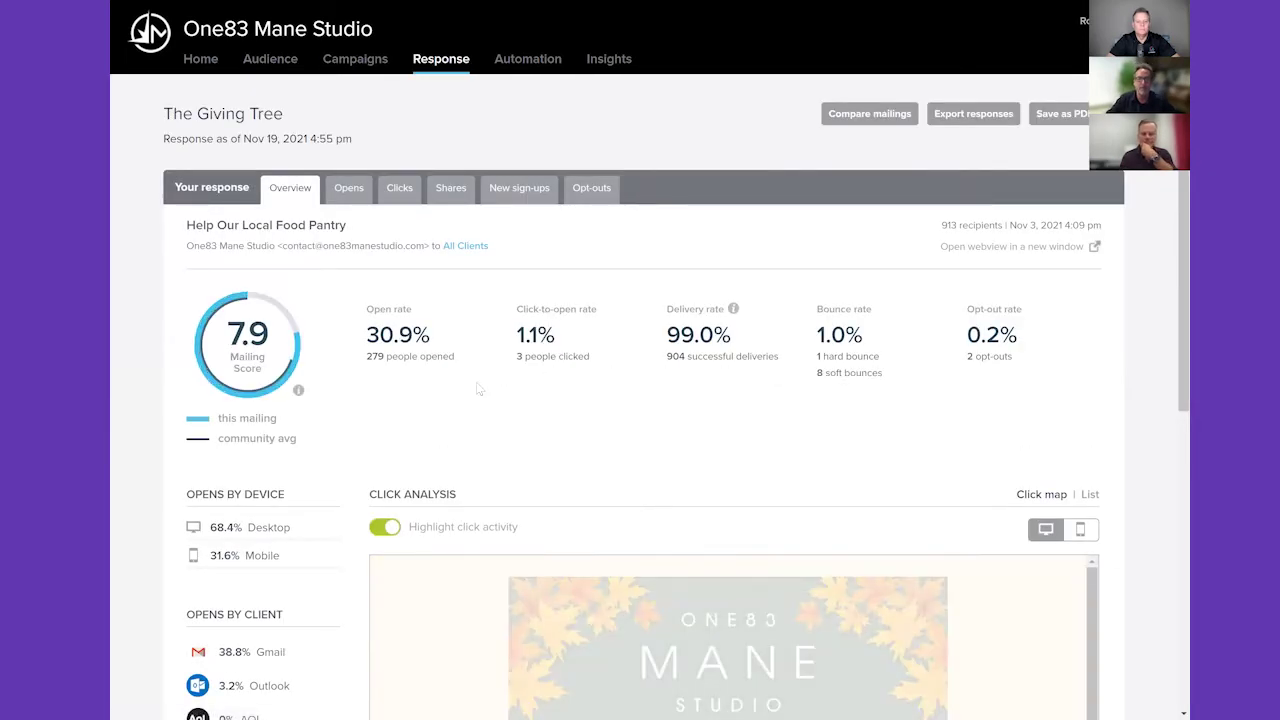
Step: Scroll through The Giving Tree response overview, then switch to the Campaigns email drafts
scroll(510, 384, down, 3)
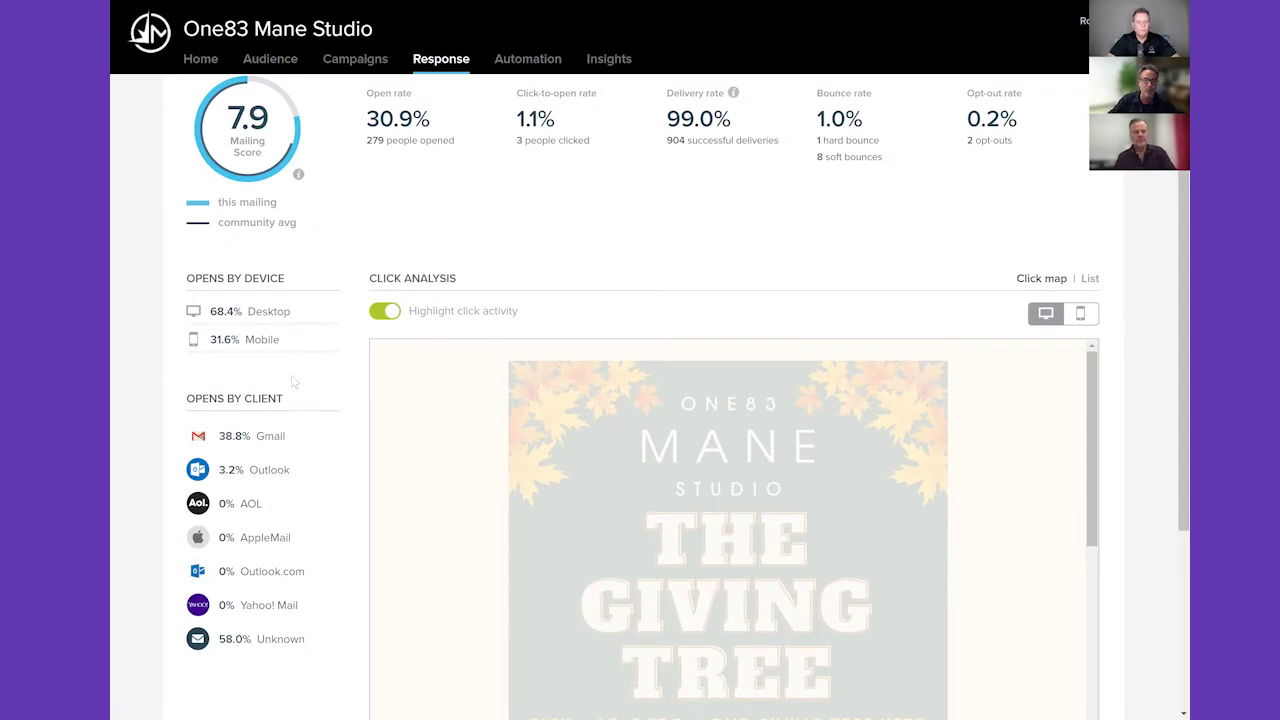
scroll(273, 485, up, 3)
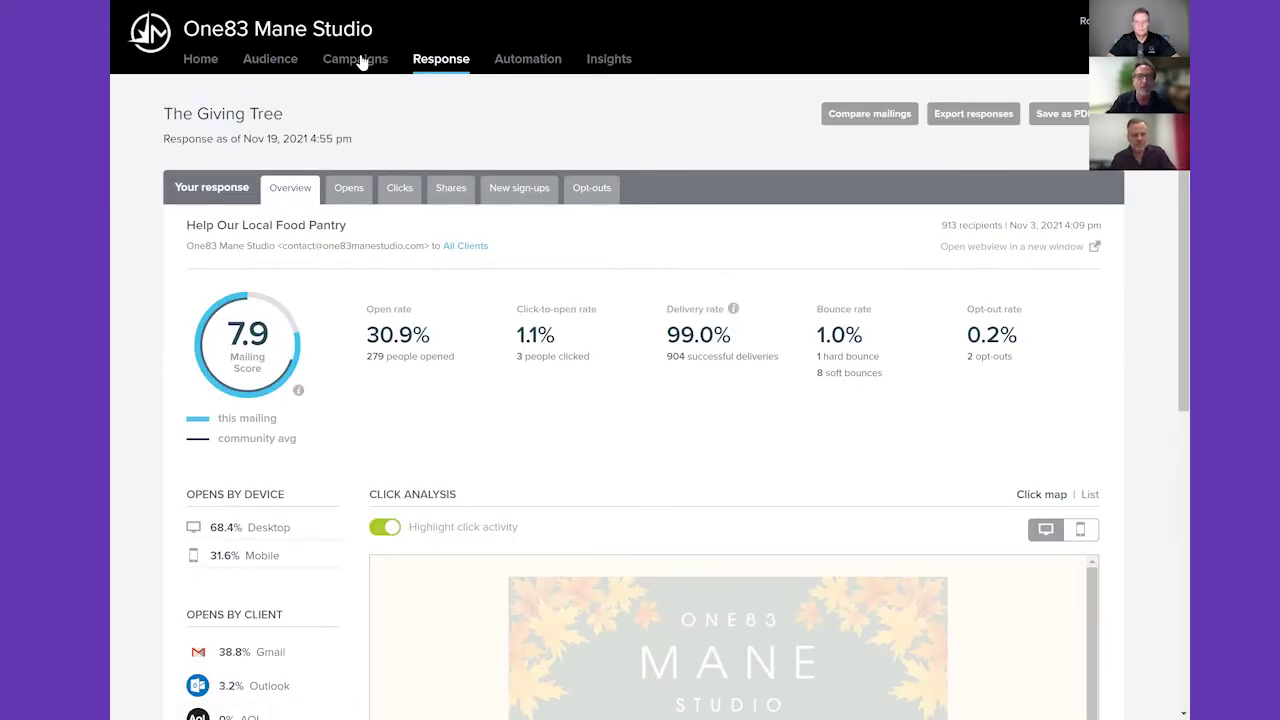
click(352, 62)
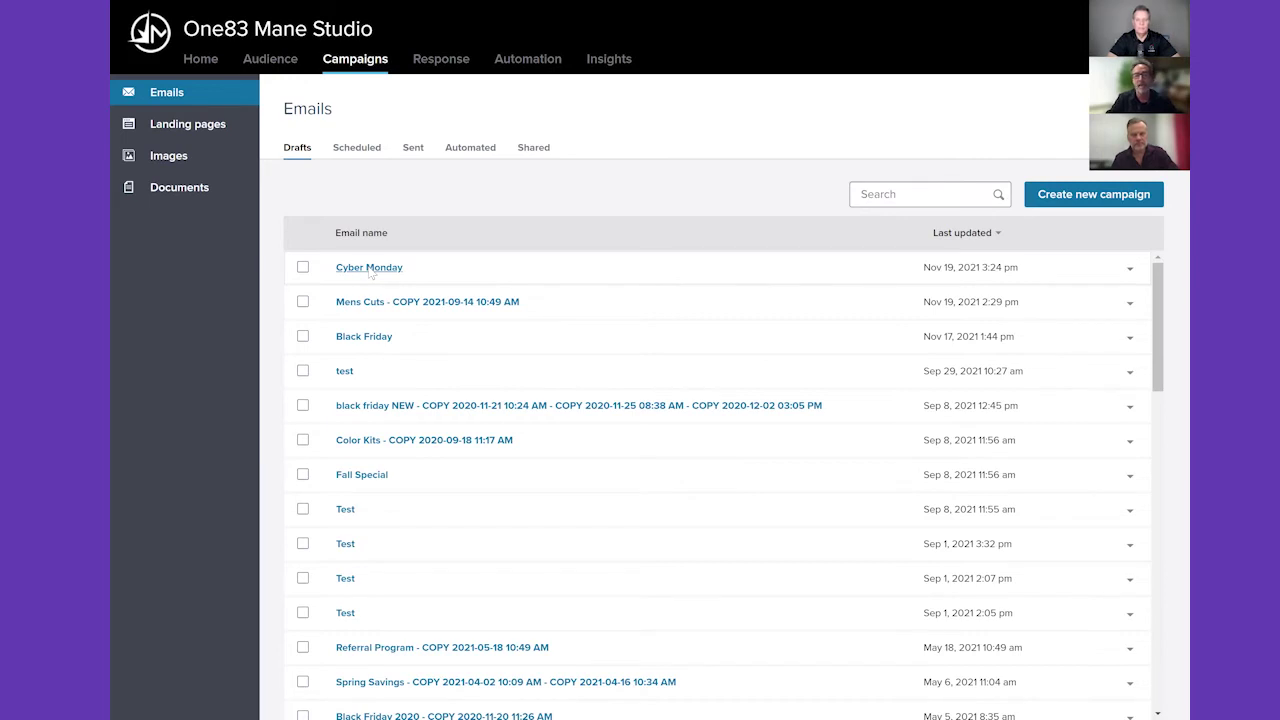
Step: Open the Cyber Monday draft and scroll through its desktop preview
click(370, 268)
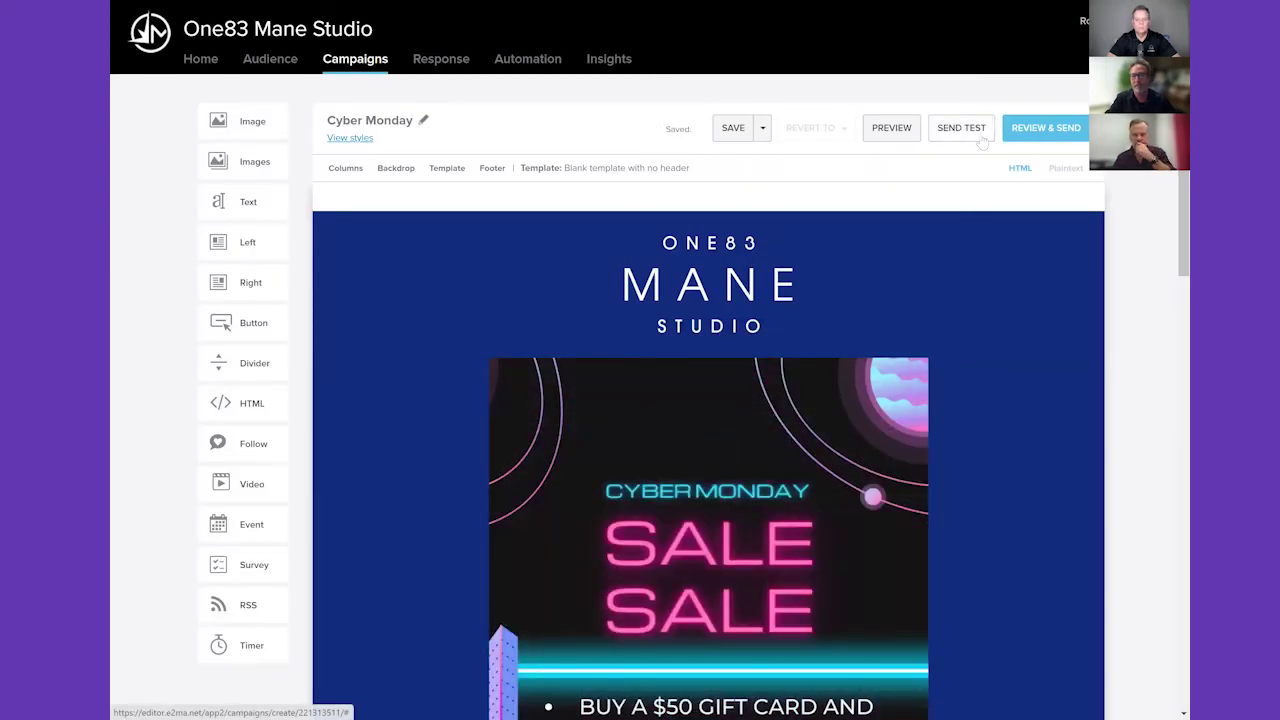
click(890, 128)
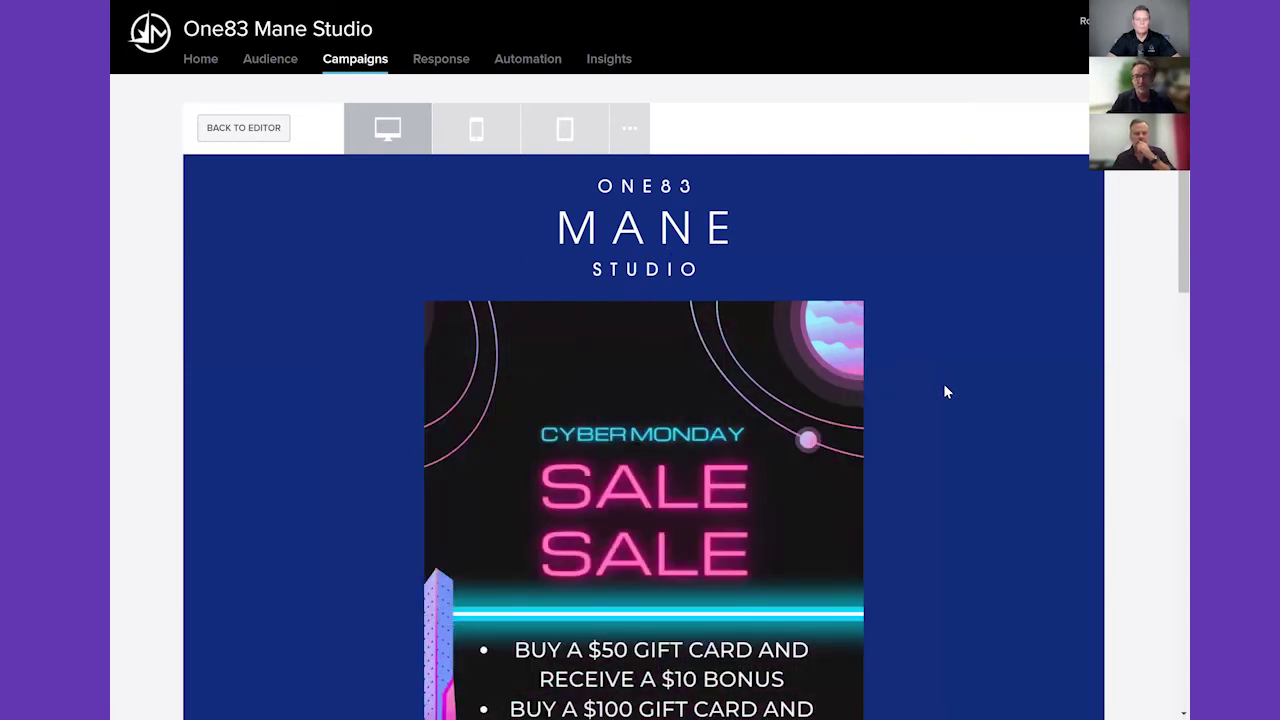
scroll(697, 513, down, 5)
scroll(695, 534, down, 4)
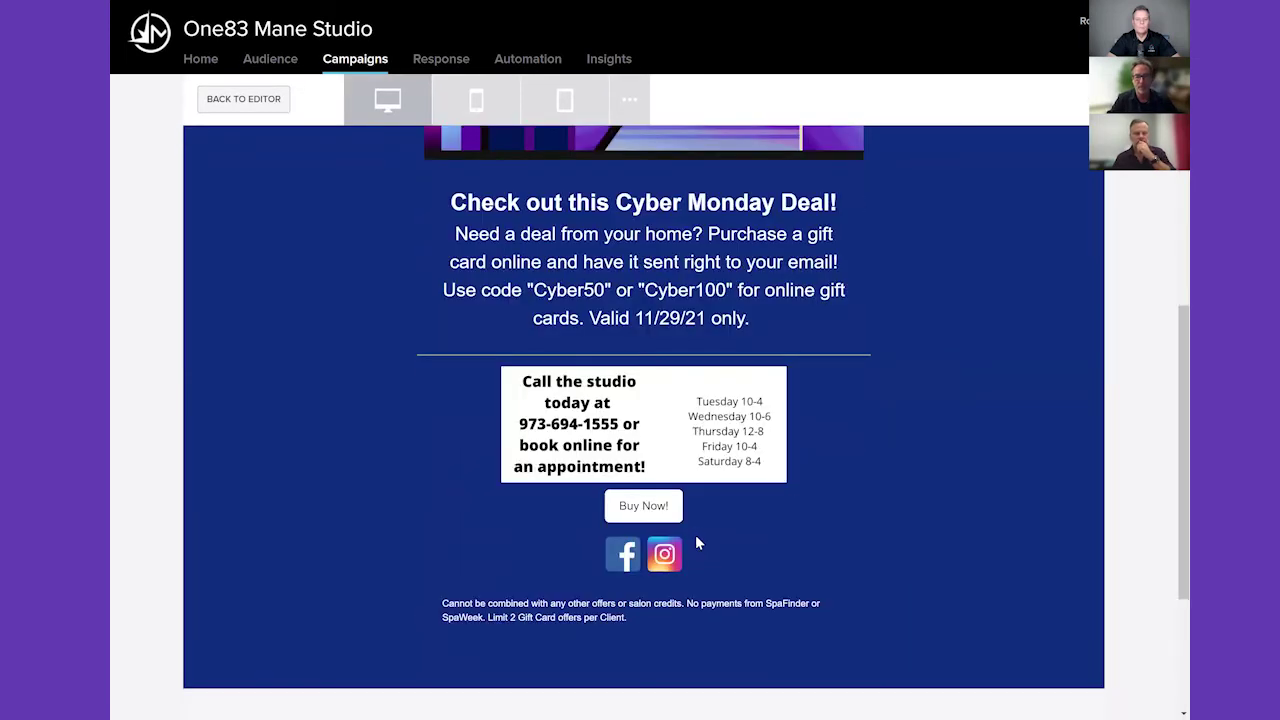
scroll(695, 534, down, 2)
scroll(705, 450, up, 2)
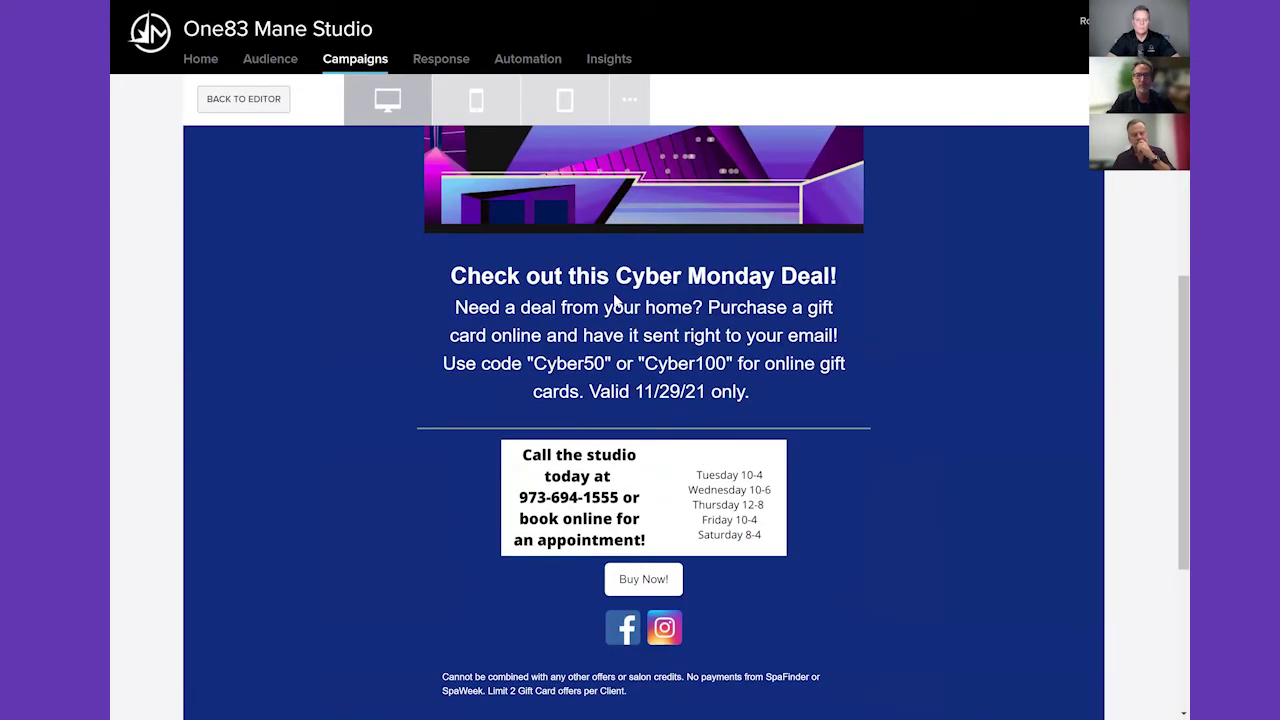
scroll(600, 255, up, 9)
Step: Preview Cyber Monday at phone and tablet sizes, then go to the Insights overview
click(476, 130)
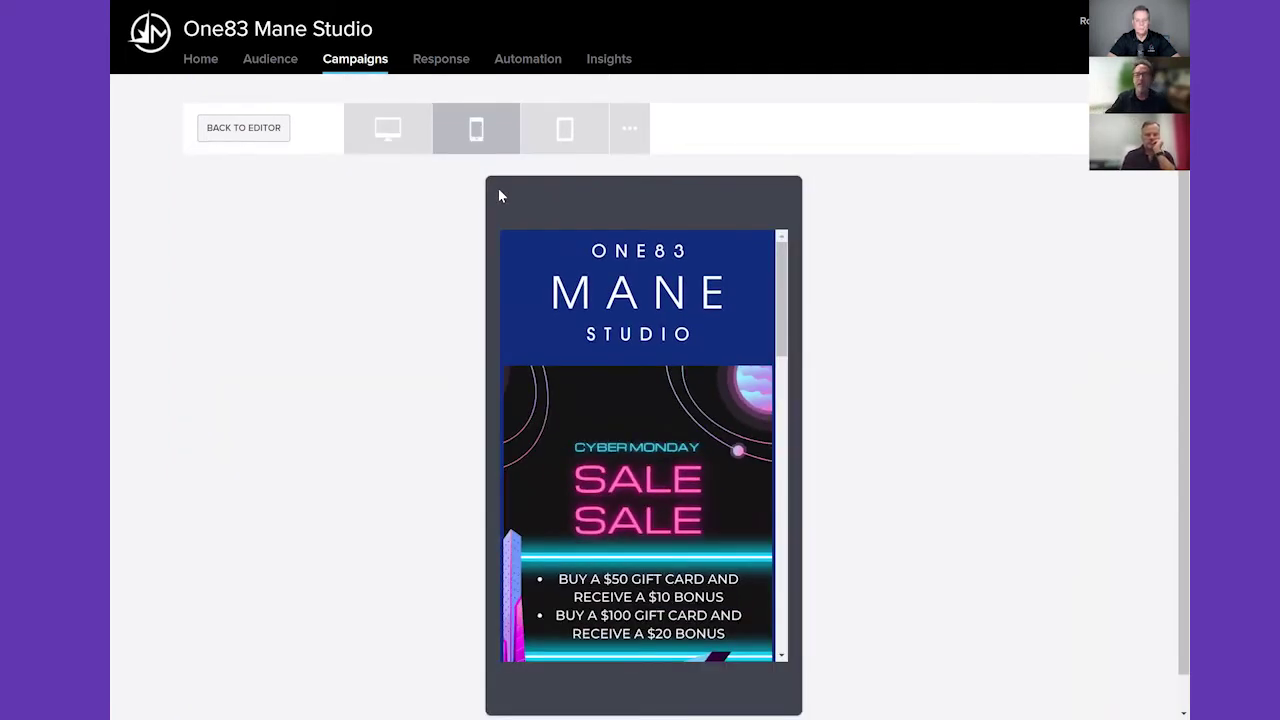
mouse_move(789, 285)
mouse_down()
mouse_move(784, 347)
mouse_move(687, 223)
mouse_up()
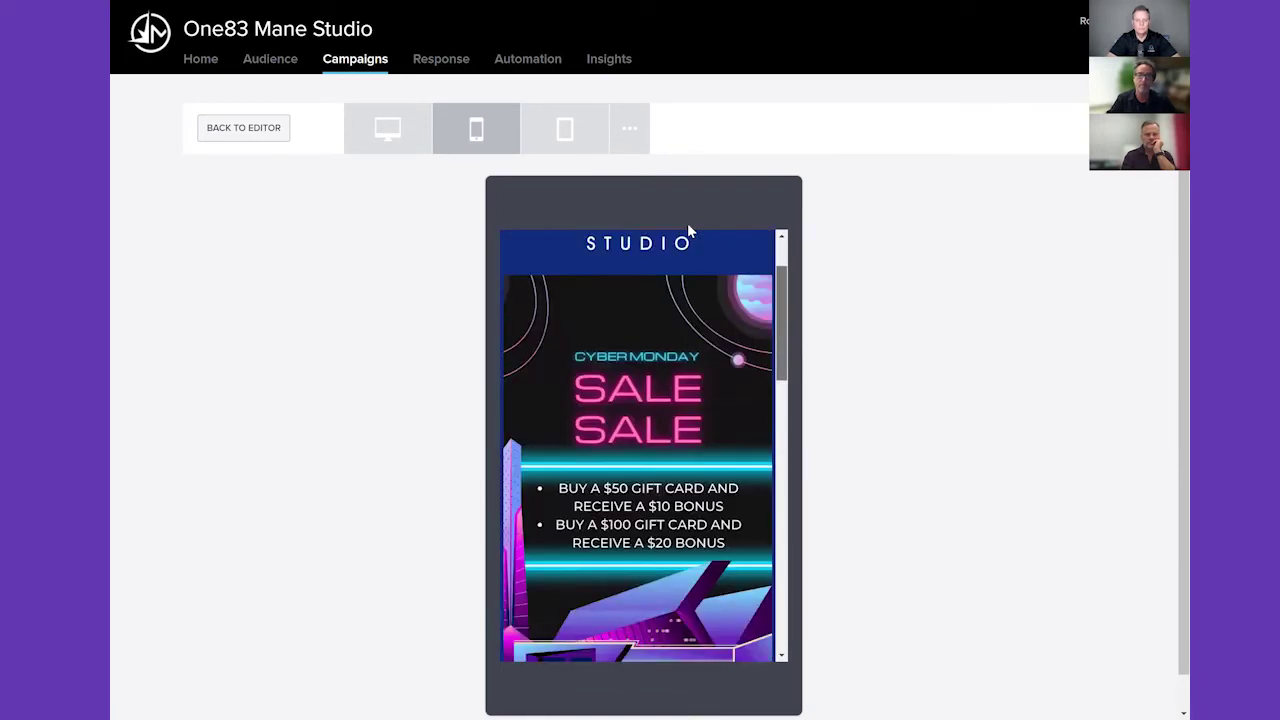
click(585, 127)
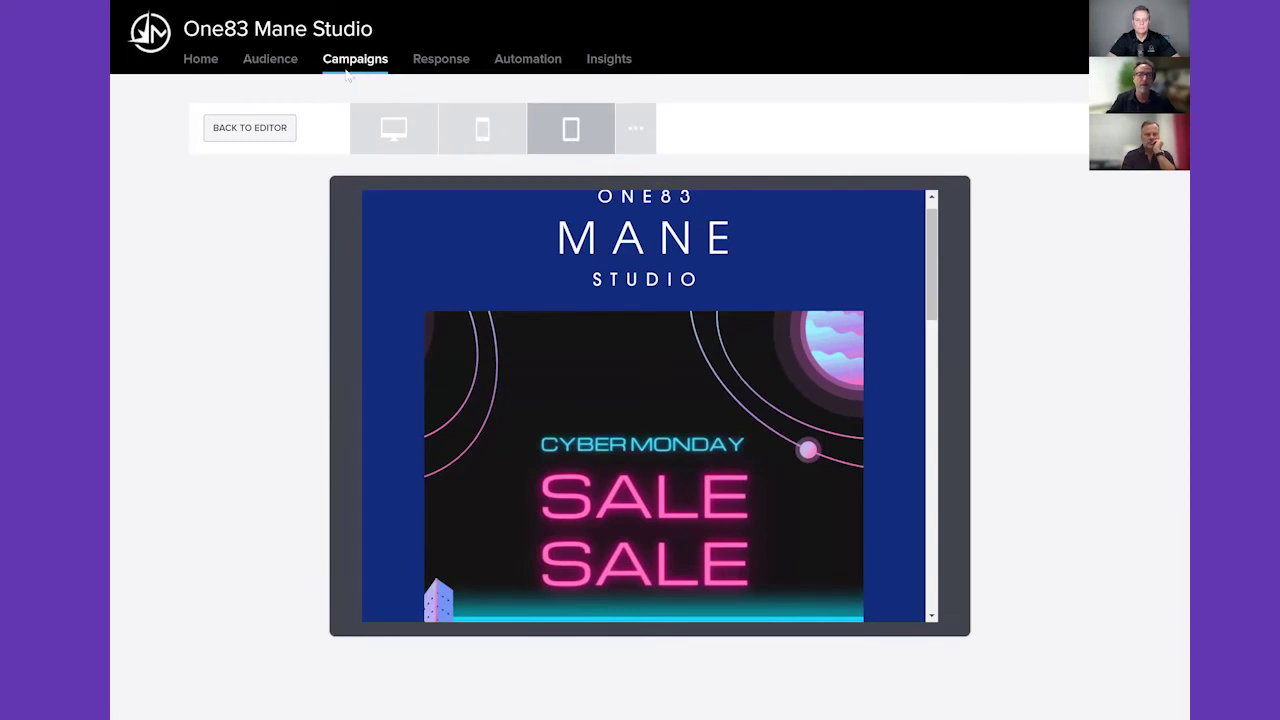
click(606, 62)
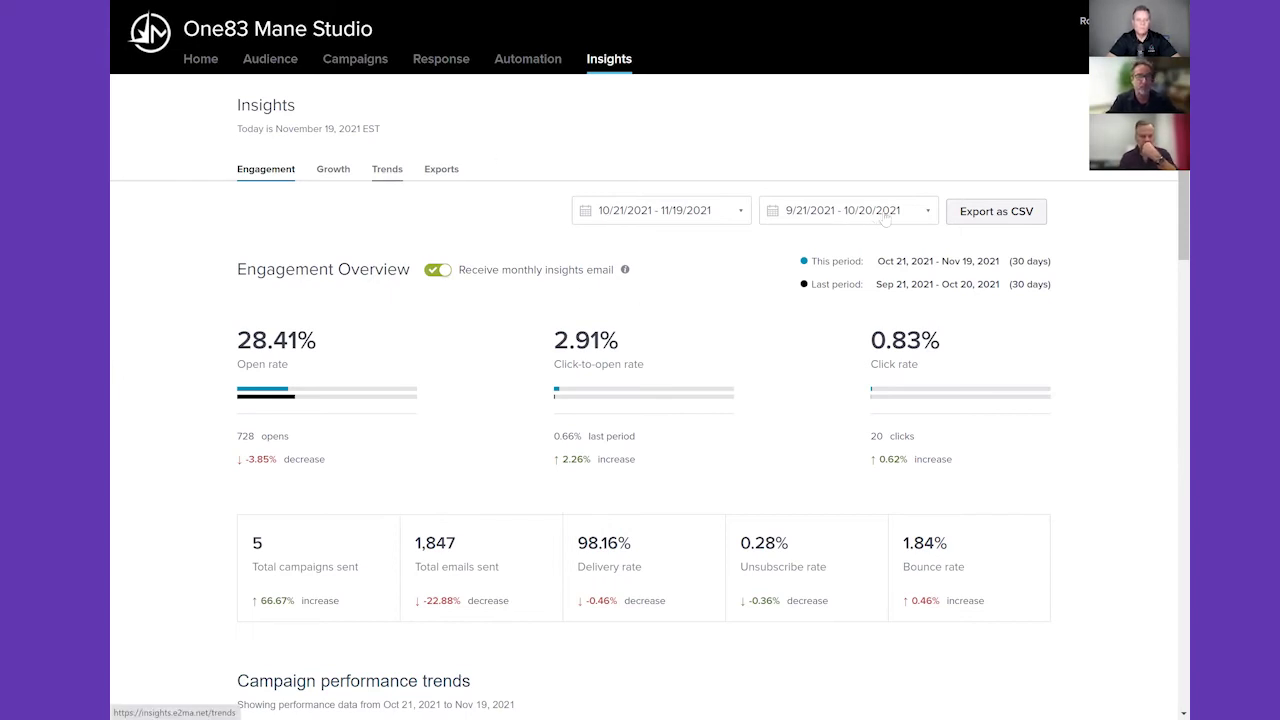
Step: Review Insights Trends: best send times, trending content and trending subject lines
click(387, 169)
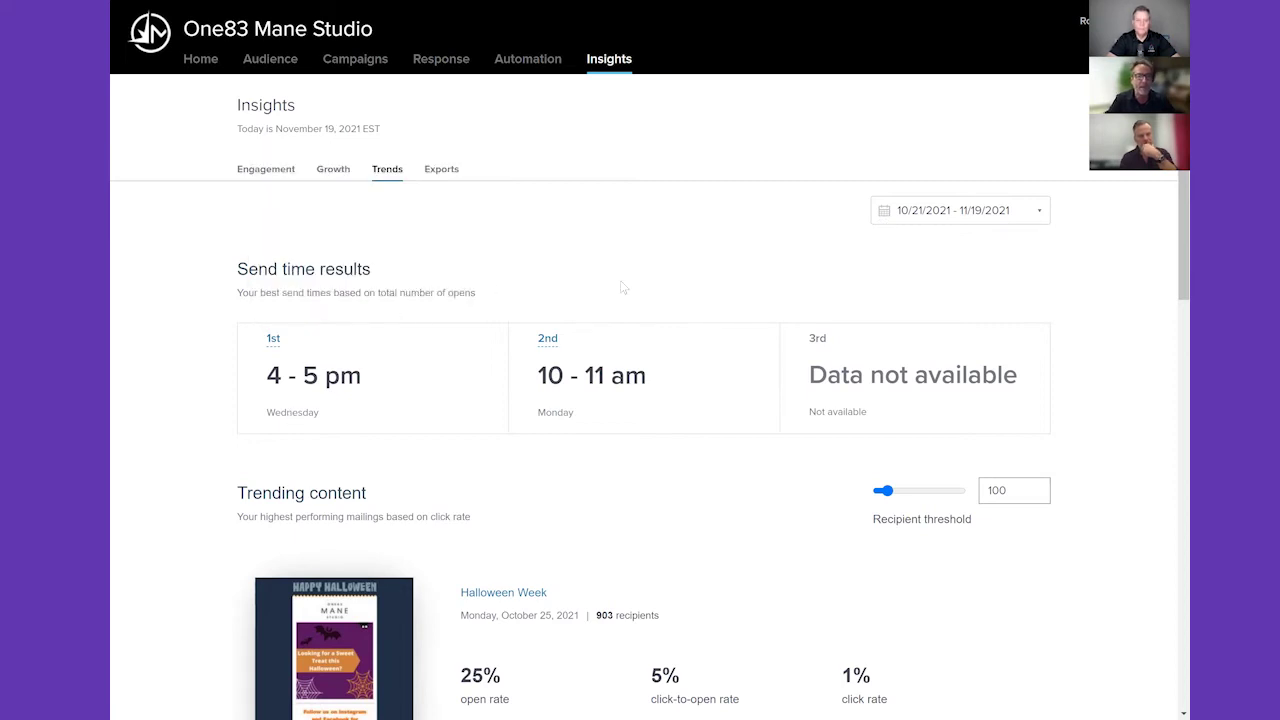
scroll(630, 442, down, 1)
scroll(613, 502, down, 1)
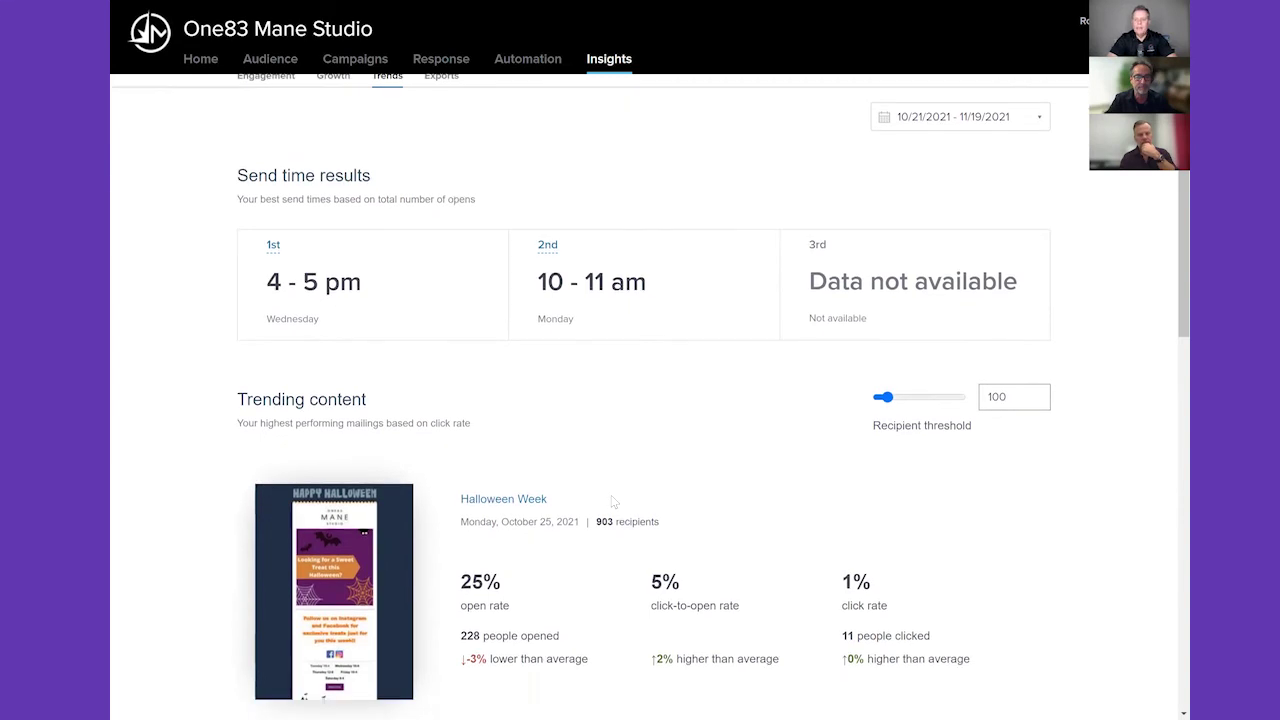
scroll(615, 498, down, 4)
scroll(621, 492, down, 2)
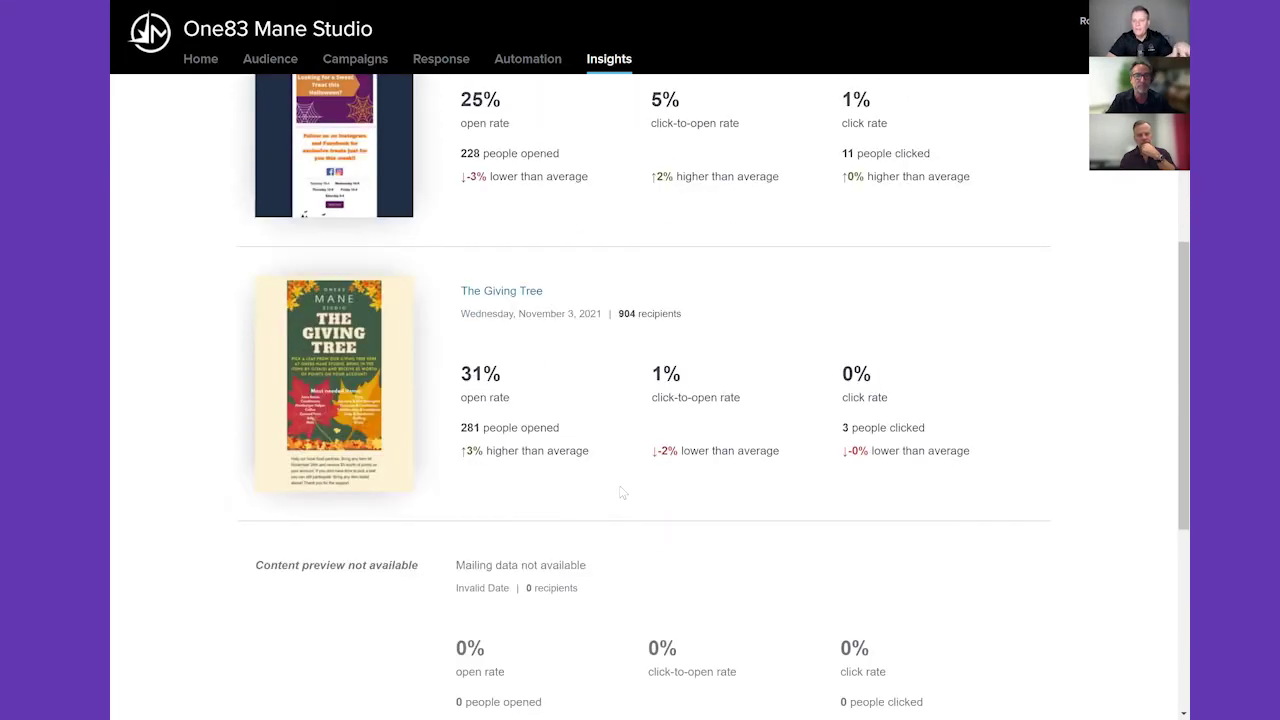
scroll(620, 492, down, 2)
scroll(620, 492, down, 2)
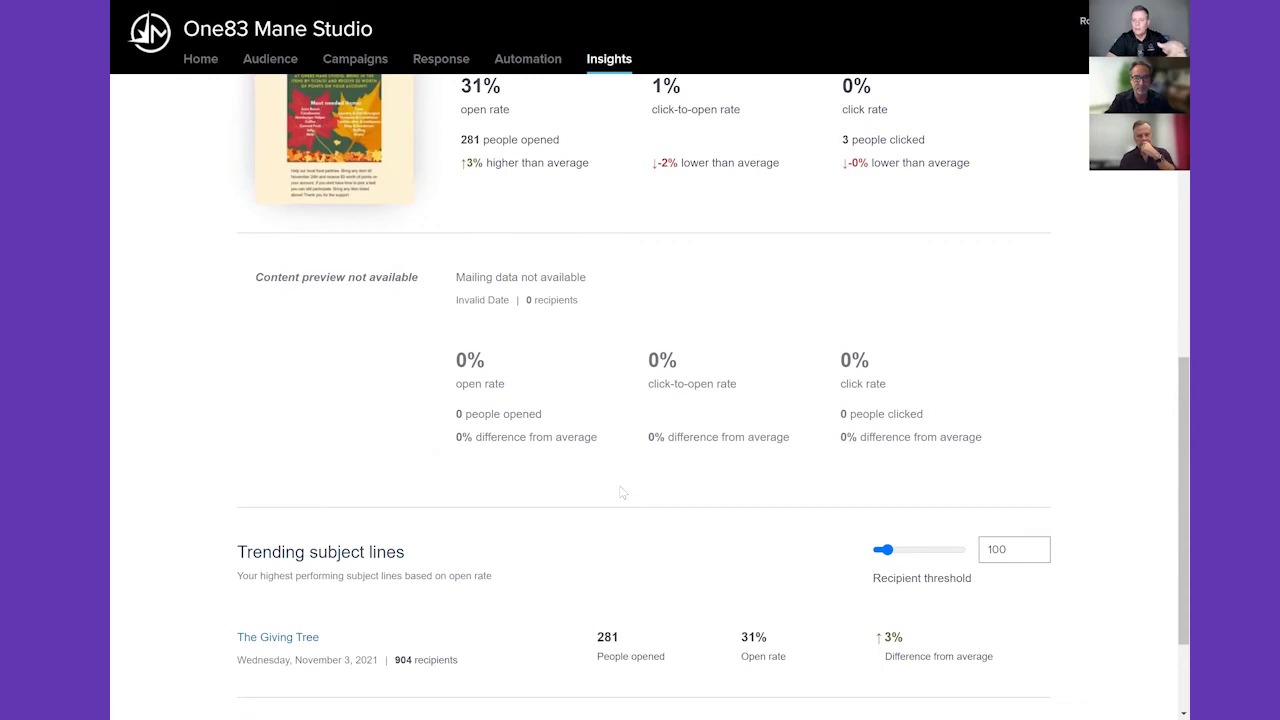
scroll(620, 492, down, 2)
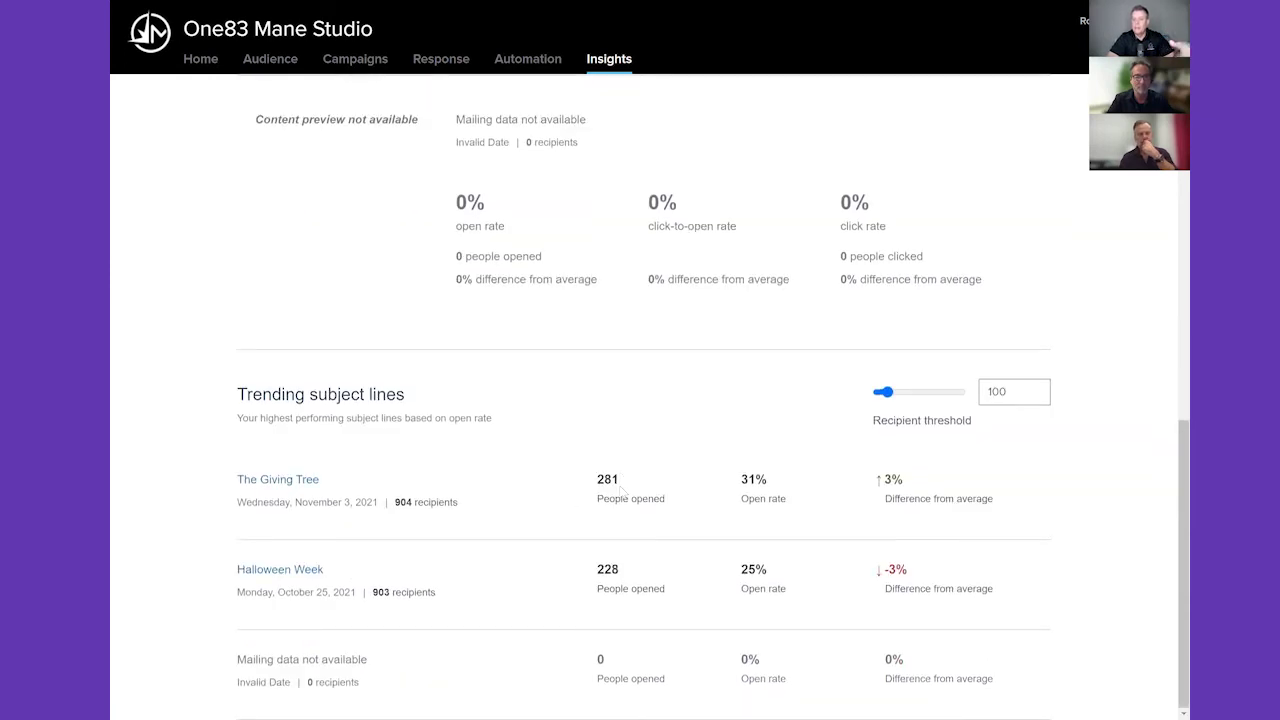
scroll(620, 490, up, 3)
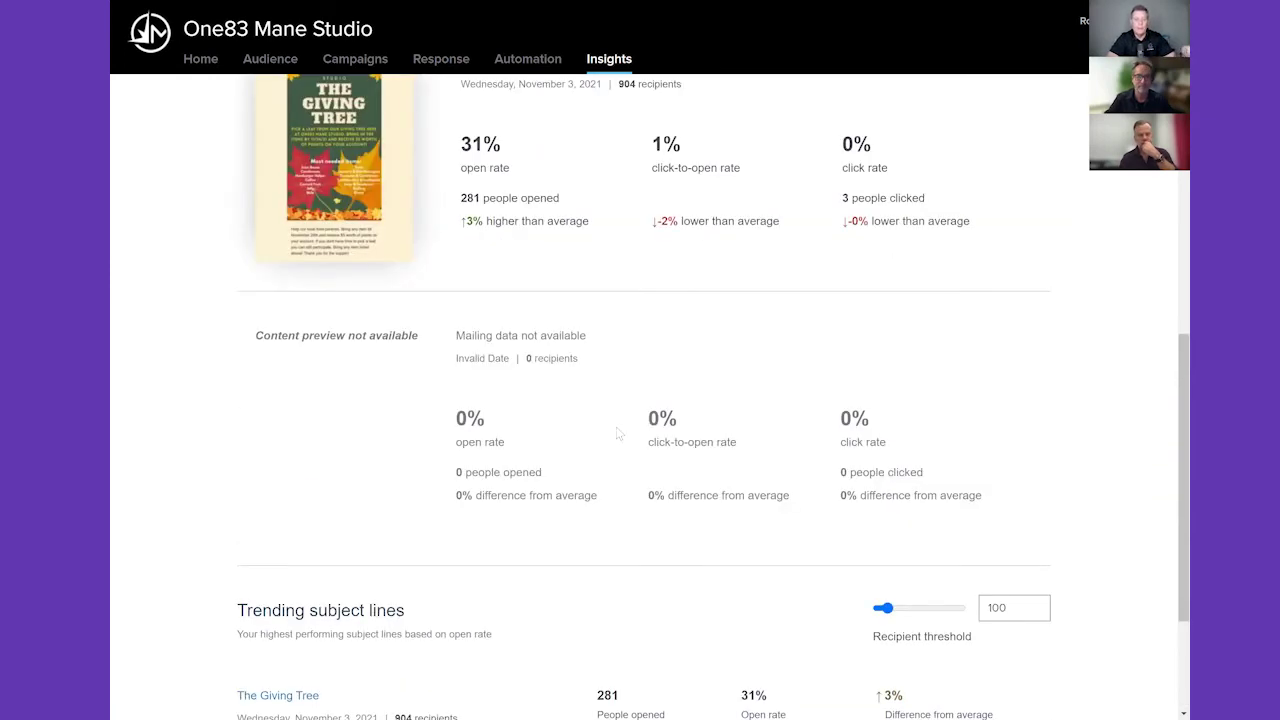
scroll(614, 434, up, 5)
scroll(615, 300, up, 5)
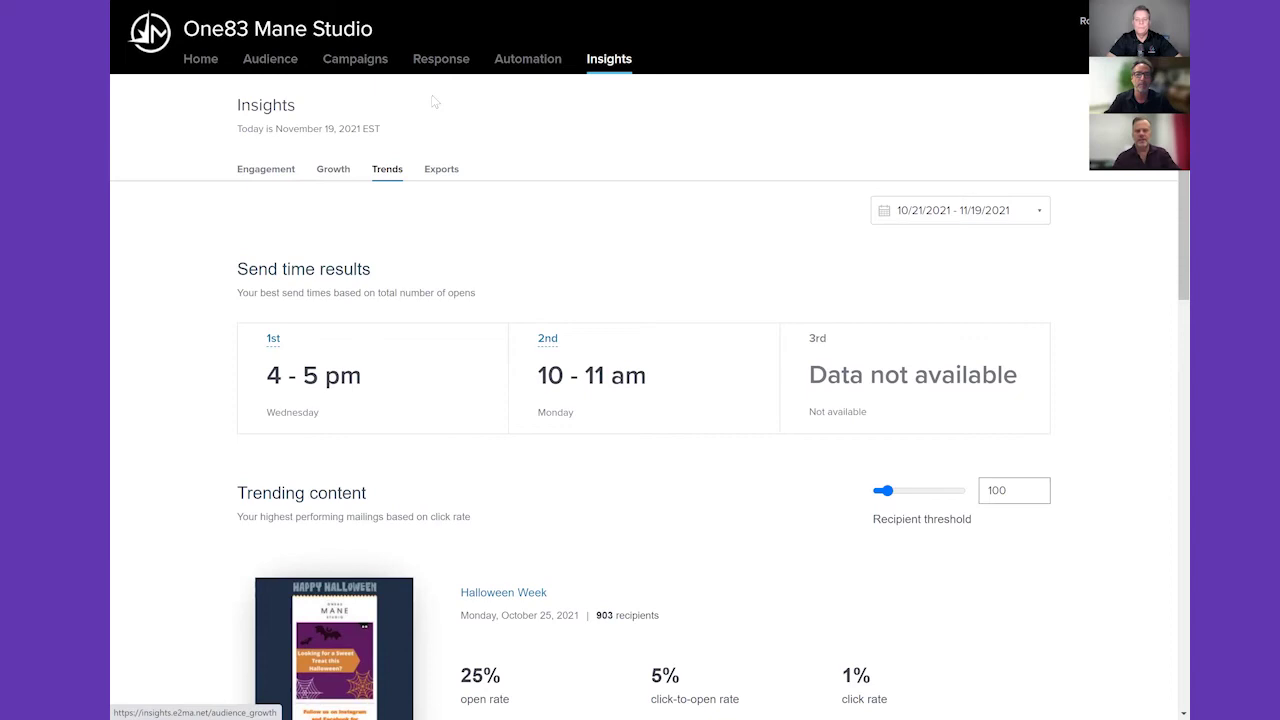
click(598, 62)
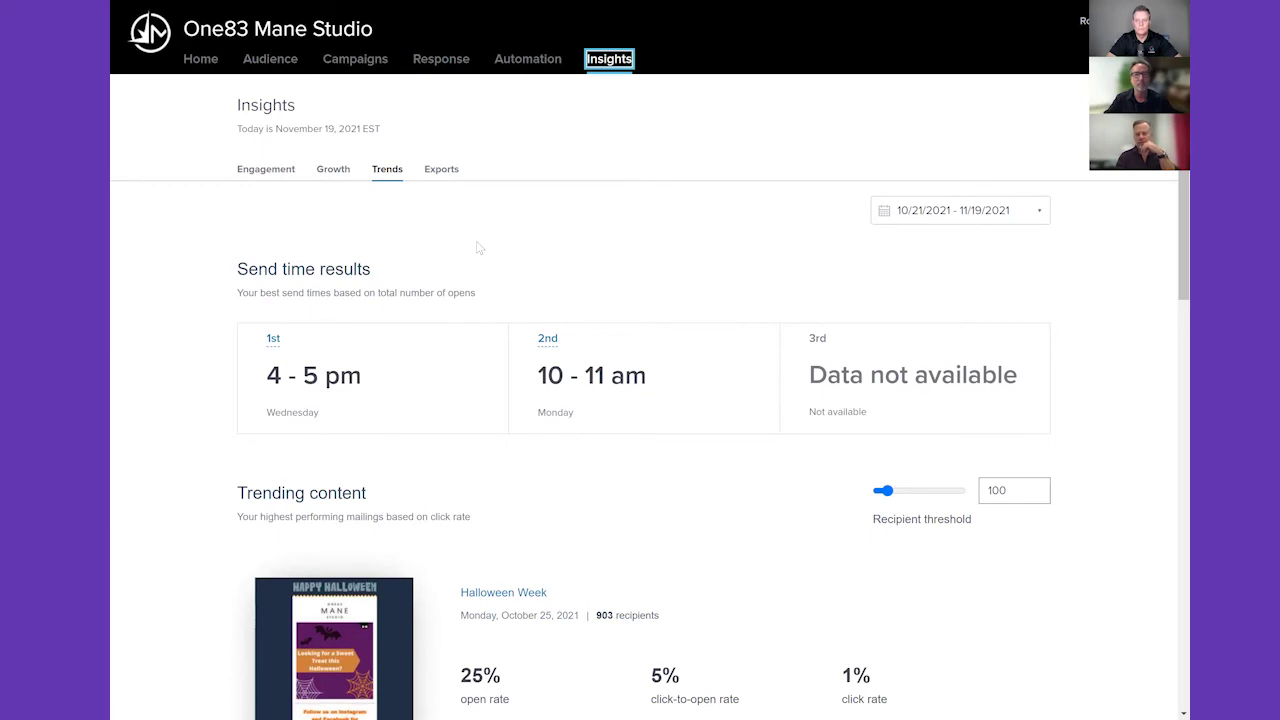
click(442, 60)
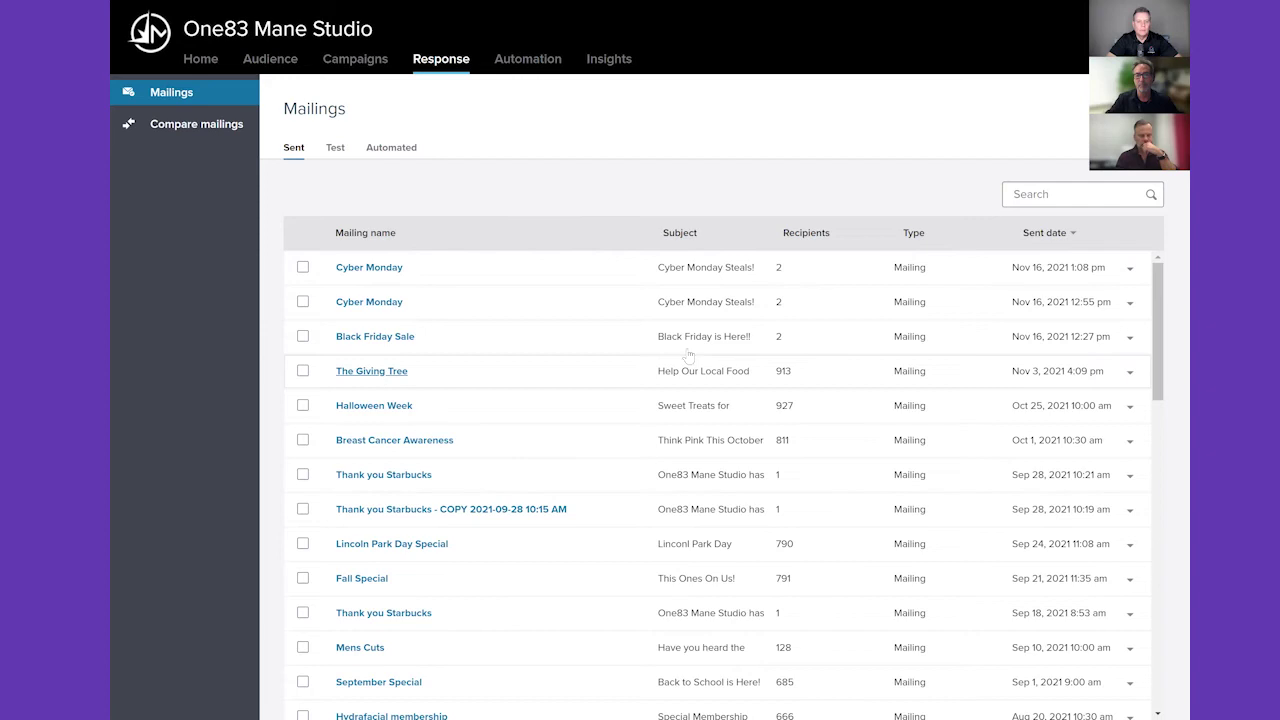
click(861, 366)
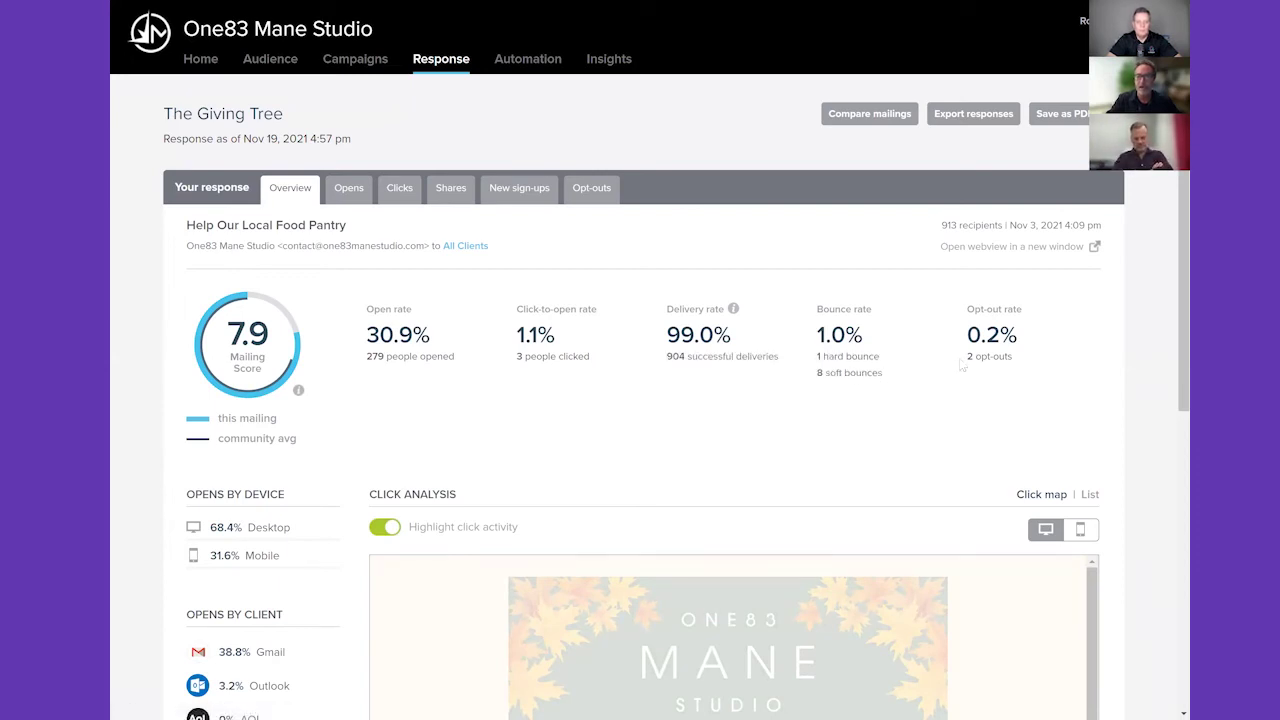
scroll(999, 367, down, 1)
scroll(999, 367, down, 1)
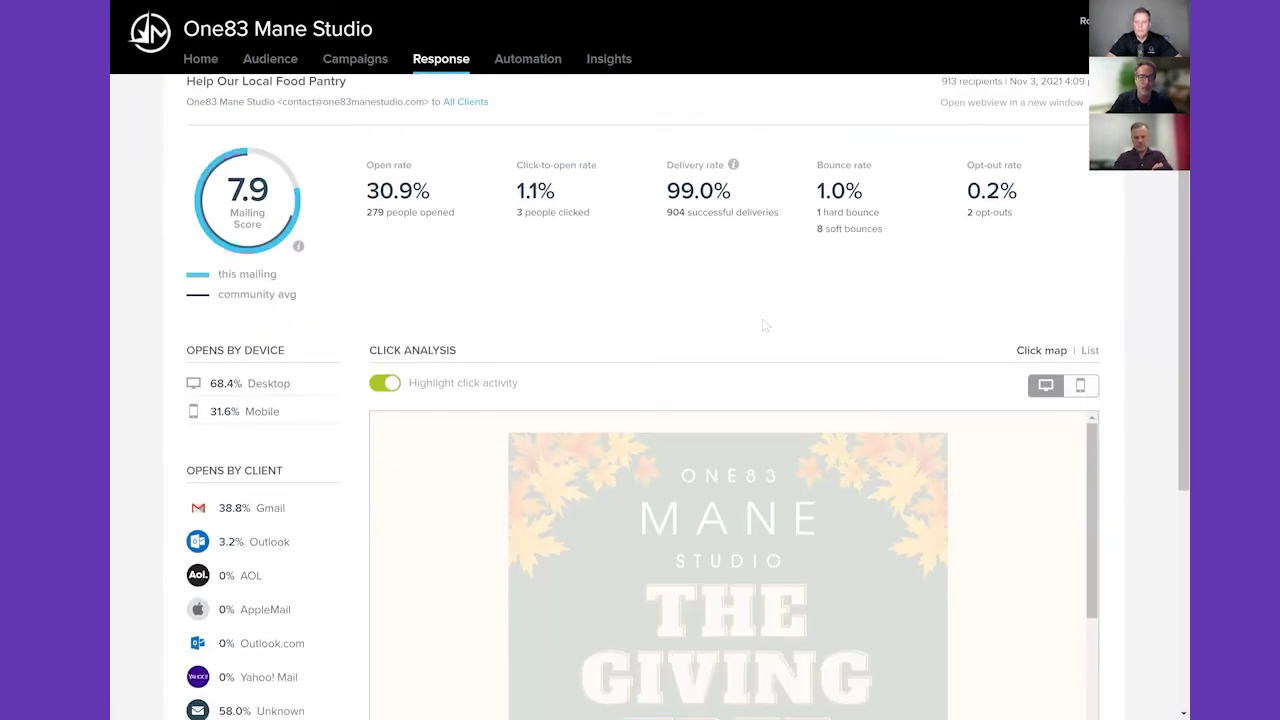
scroll(516, 518, down, 2)
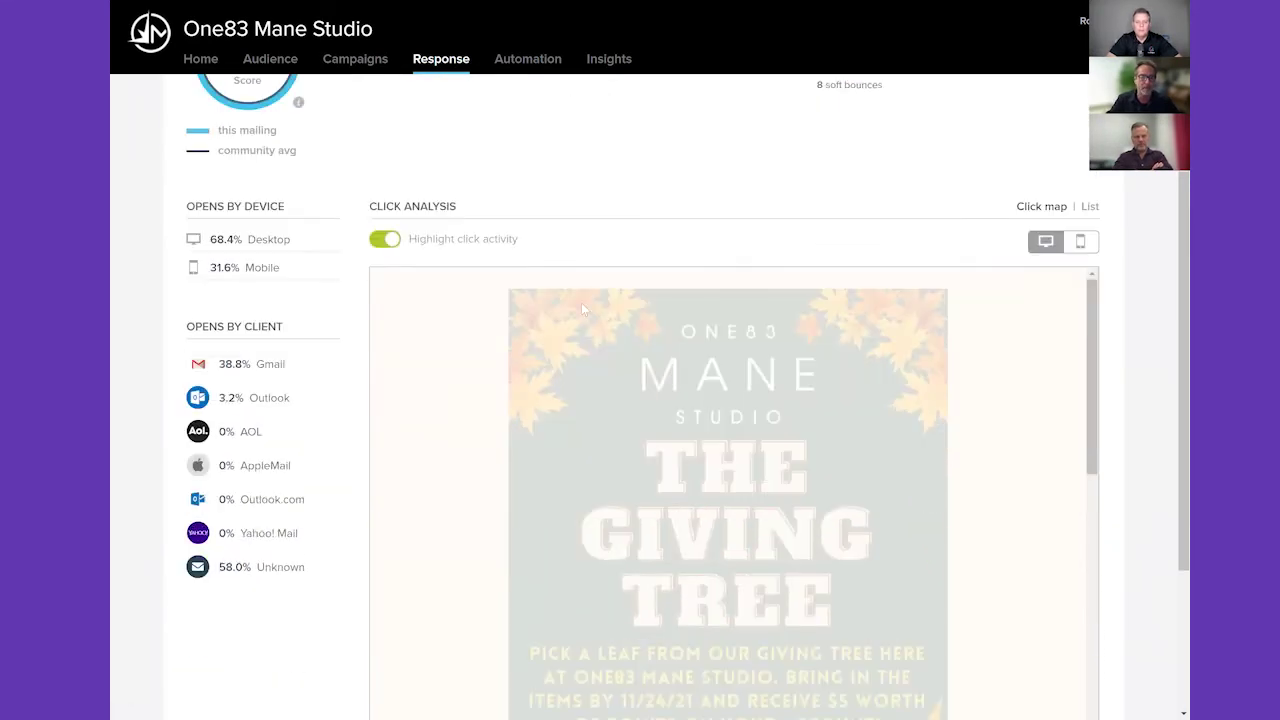
scroll(581, 302, up, 4)
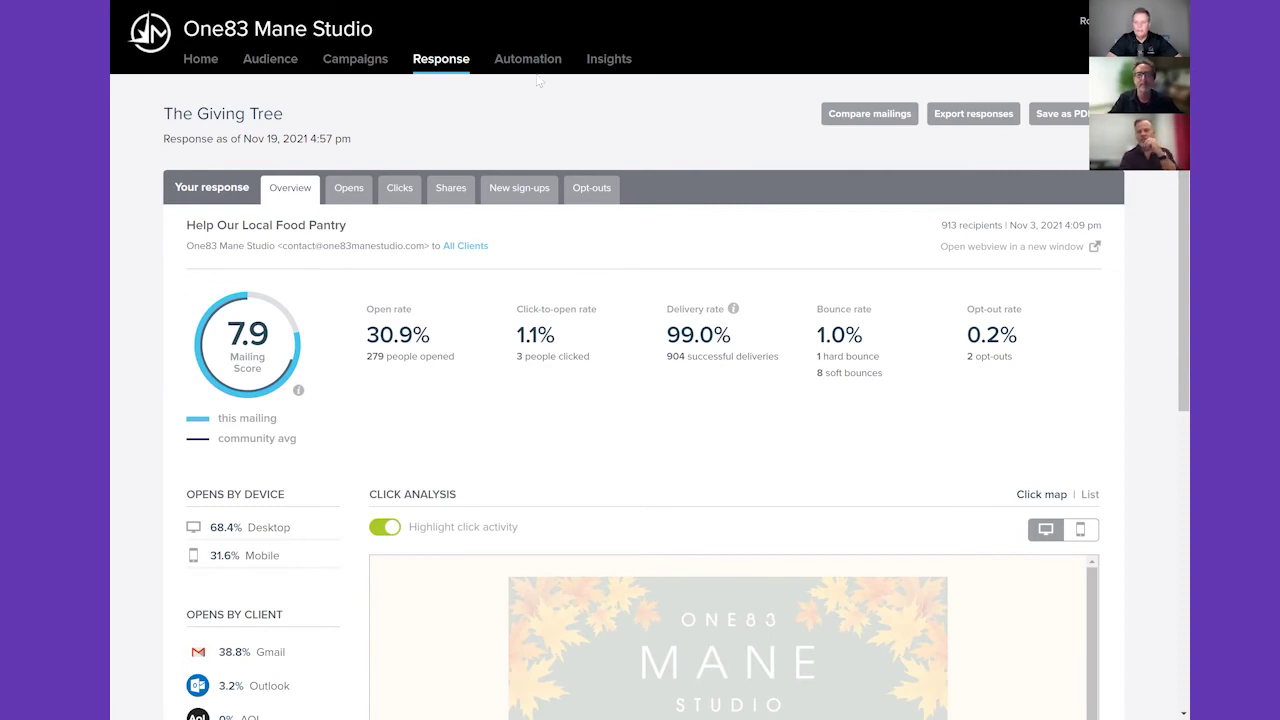
click(606, 62)
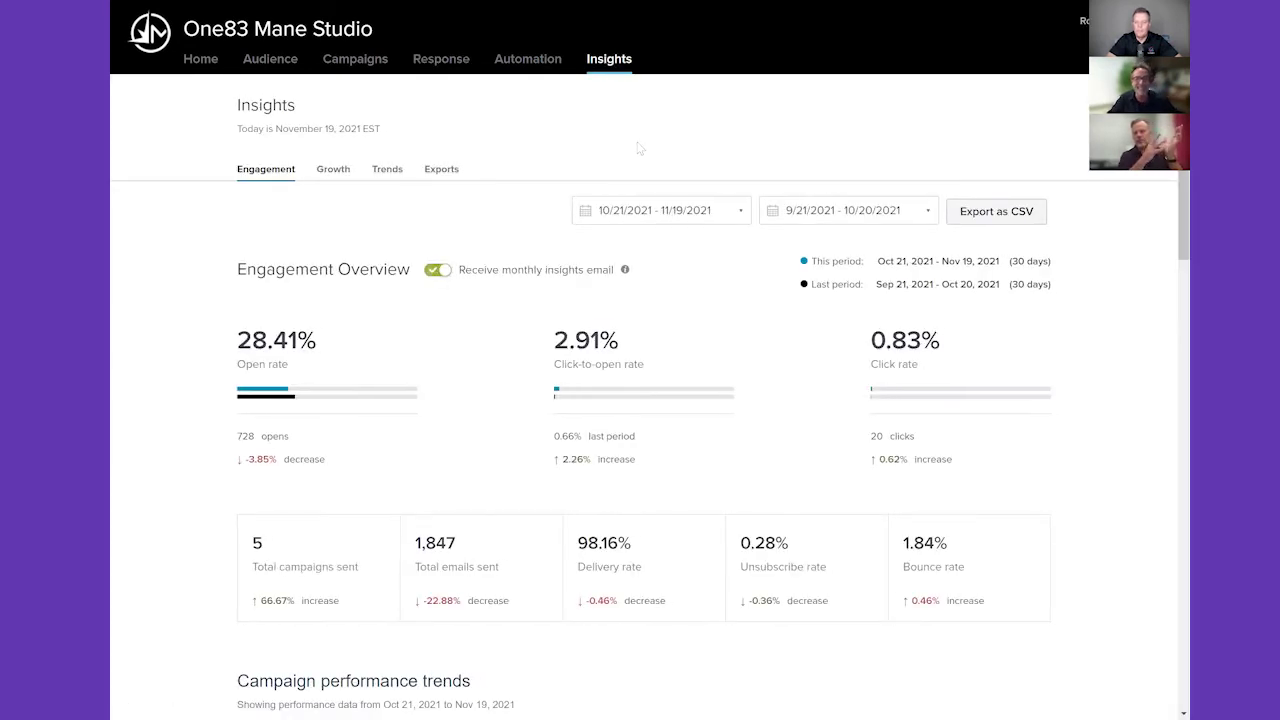
Step: Set the Insights engagement period to Yearly, Nov 20, 2020 to Nov 19, 2021
scroll(1025, 604, down, 3)
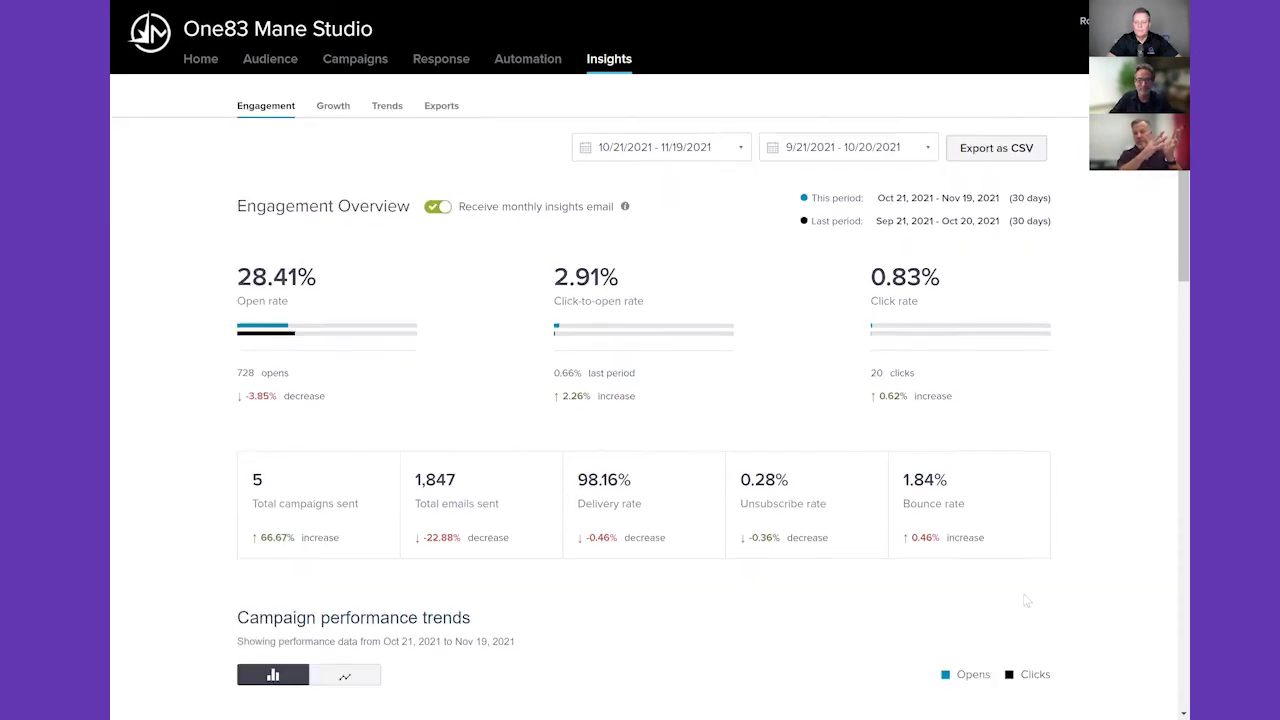
scroll(1025, 594, up, 3)
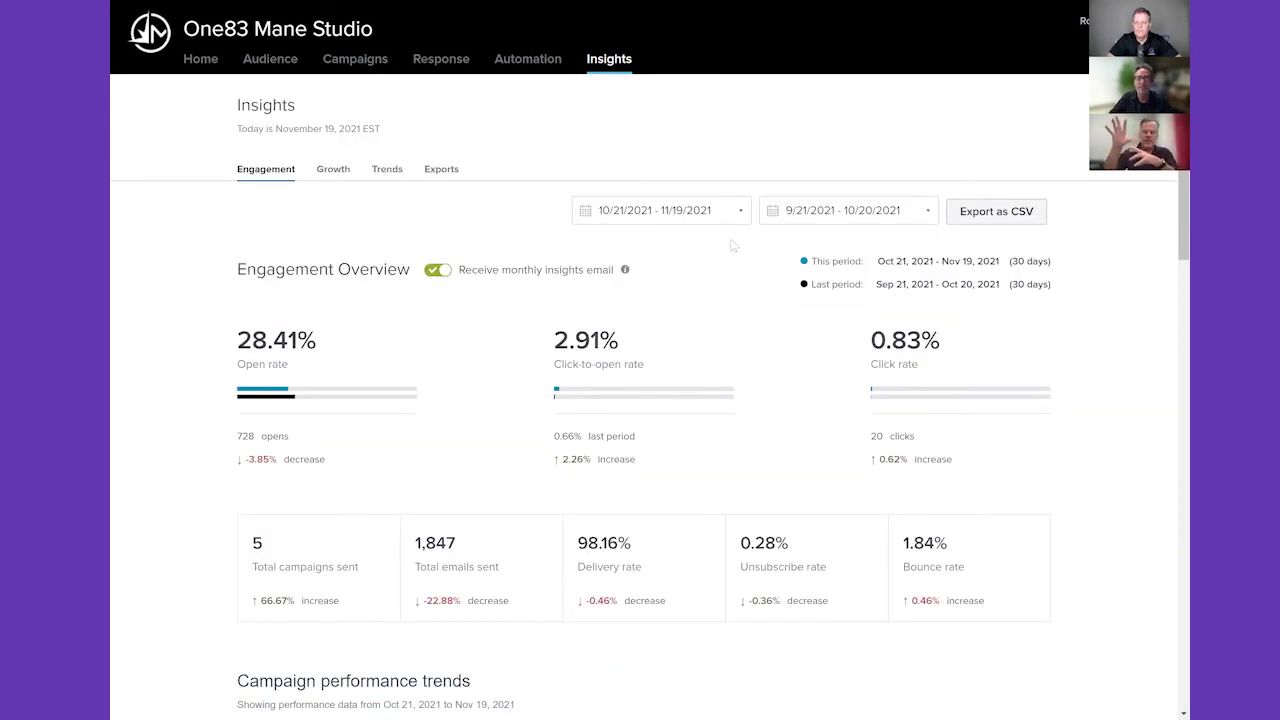
click(589, 218)
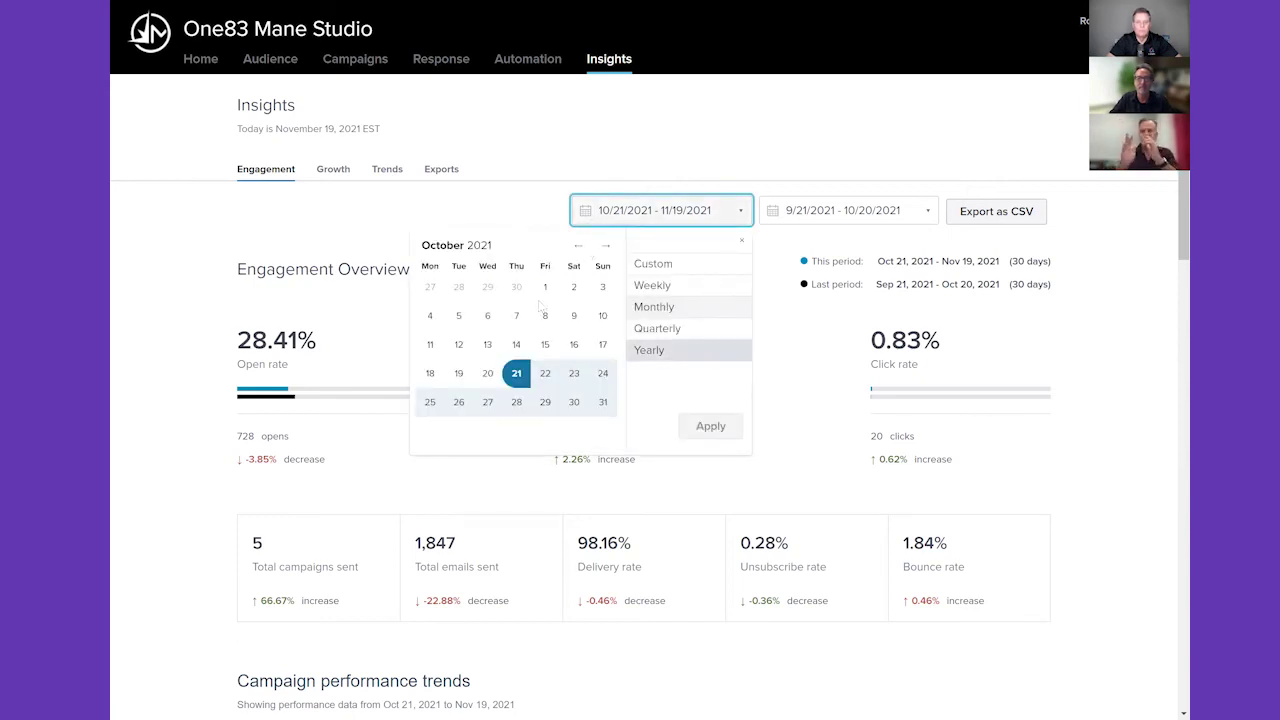
click(652, 352)
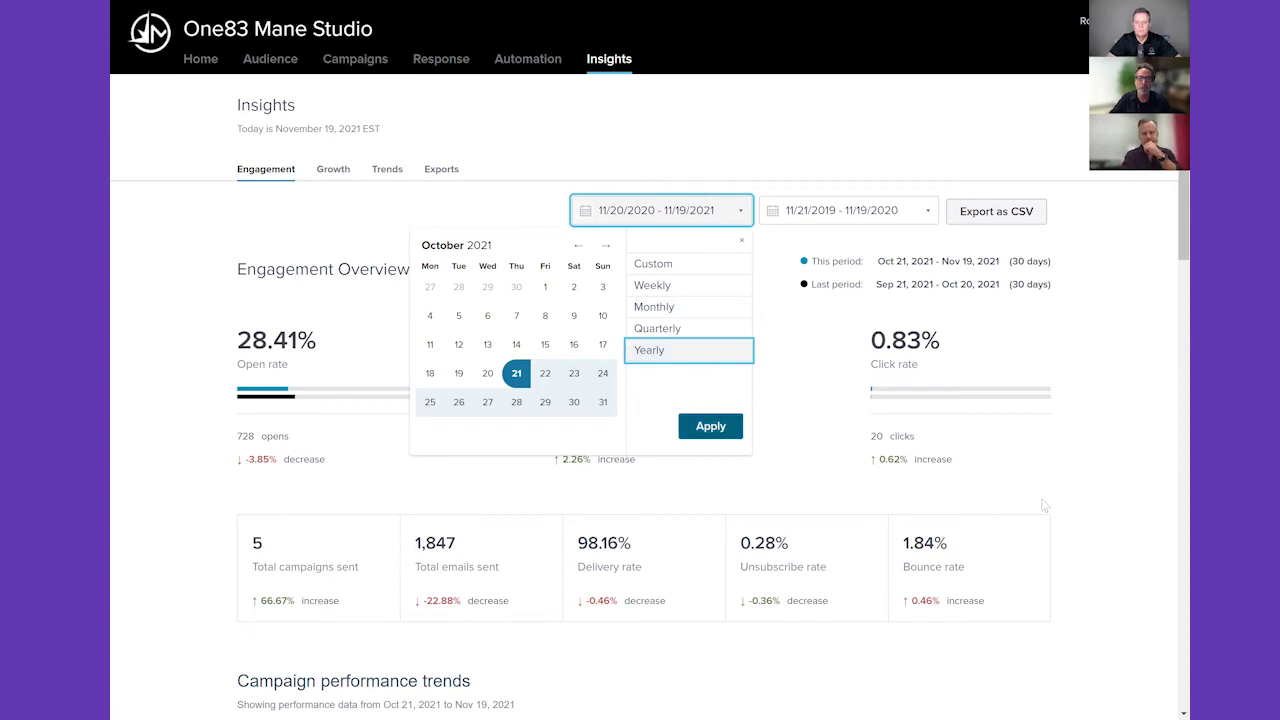
click(710, 426)
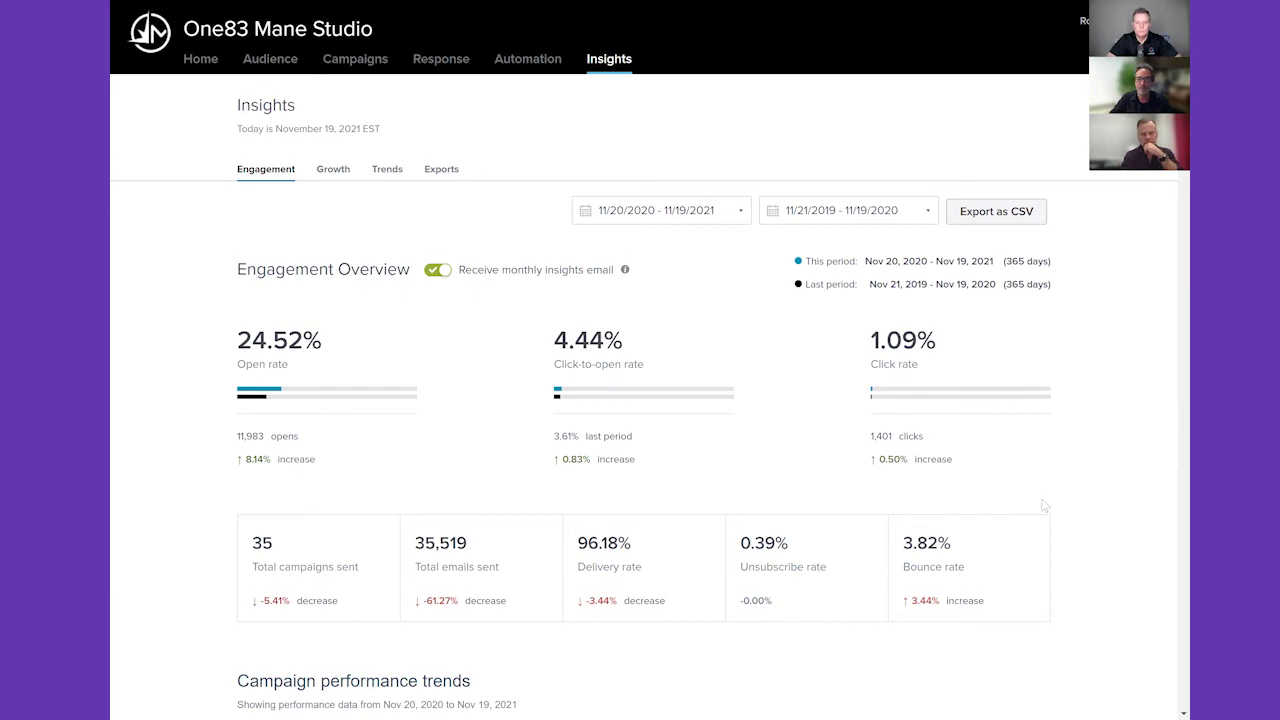
Step: Scroll through the yearly charts and heat map: 35 campaigns, 35,519 sent, 24.52% opens
scroll(1043, 506, down, 3)
scroll(1043, 506, down, 1)
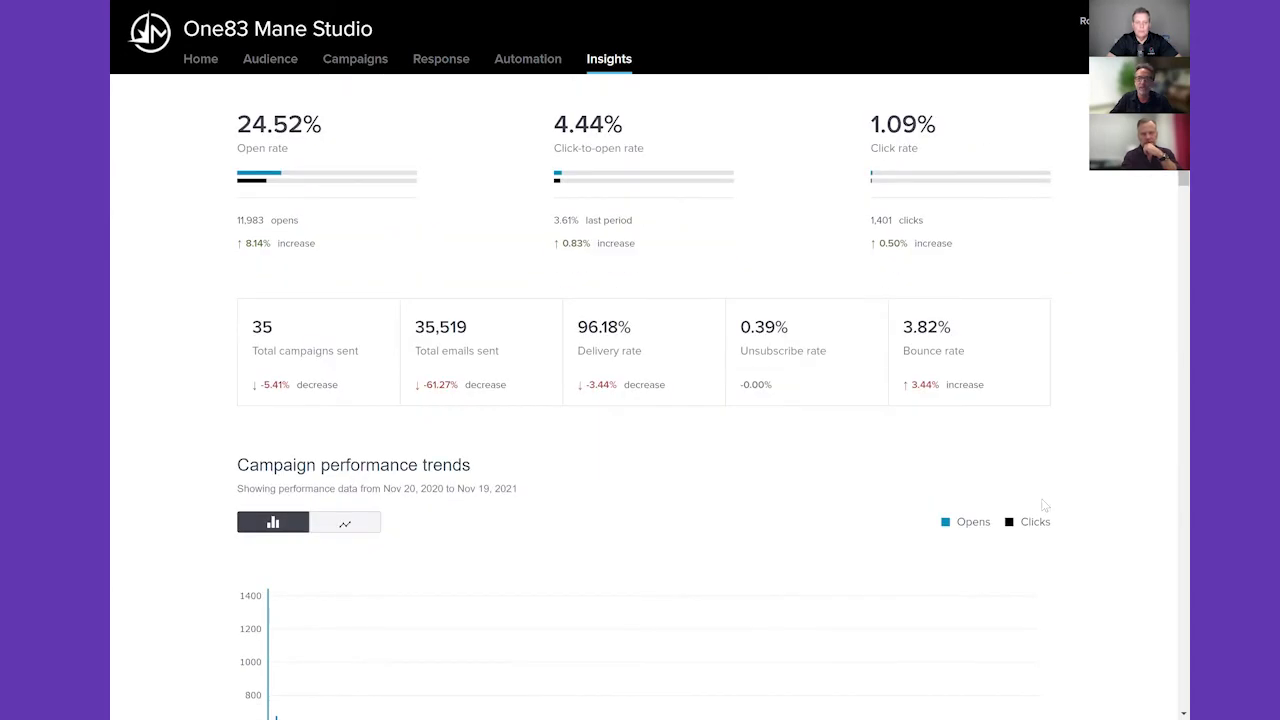
scroll(1043, 506, down, 2)
scroll(1043, 506, down, 3)
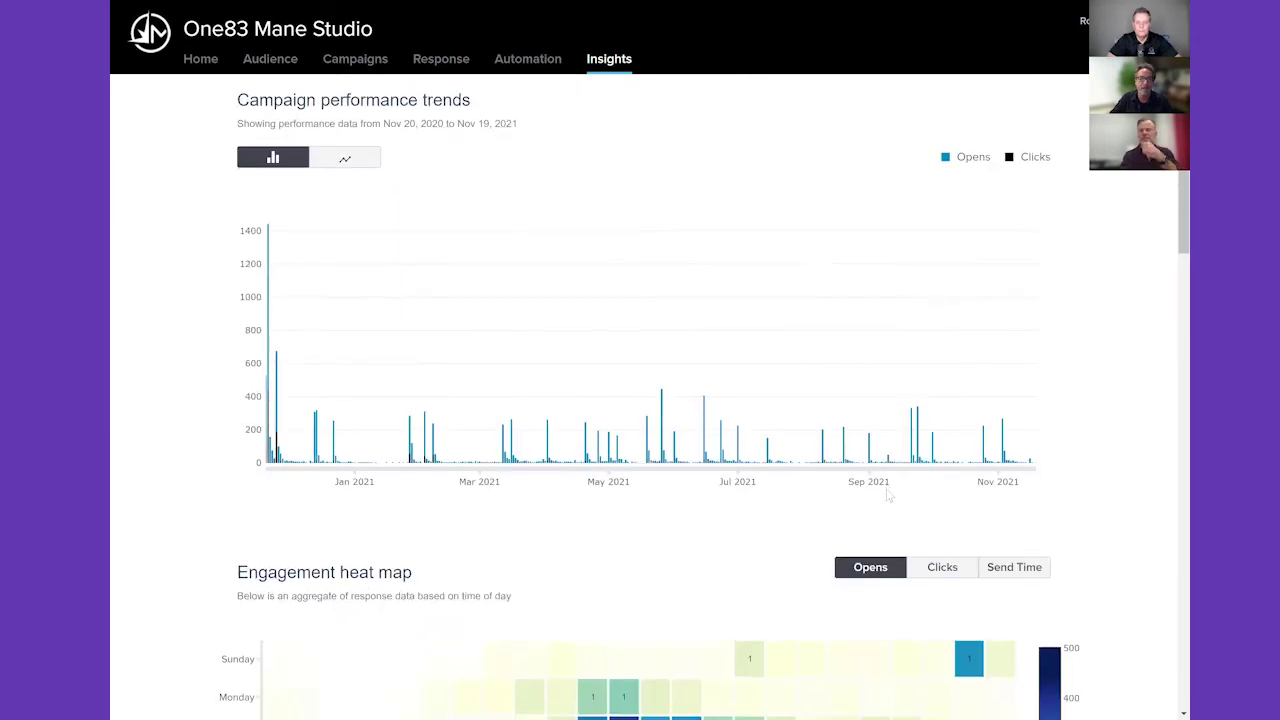
scroll(888, 495, down, 1)
scroll(886, 490, down, 2)
scroll(657, 489, down, 1)
scroll(566, 452, down, 1)
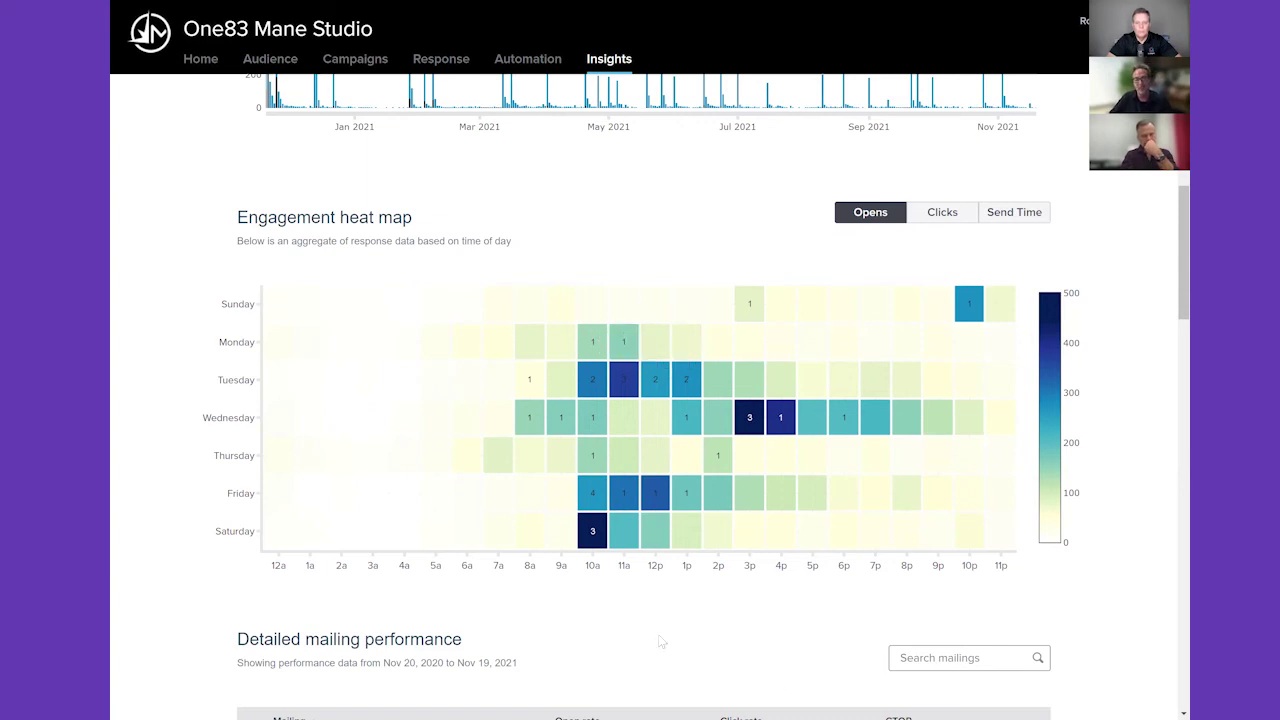
scroll(658, 634, down, 3)
scroll(660, 640, up, 5)
scroll(675, 440, up, 5)
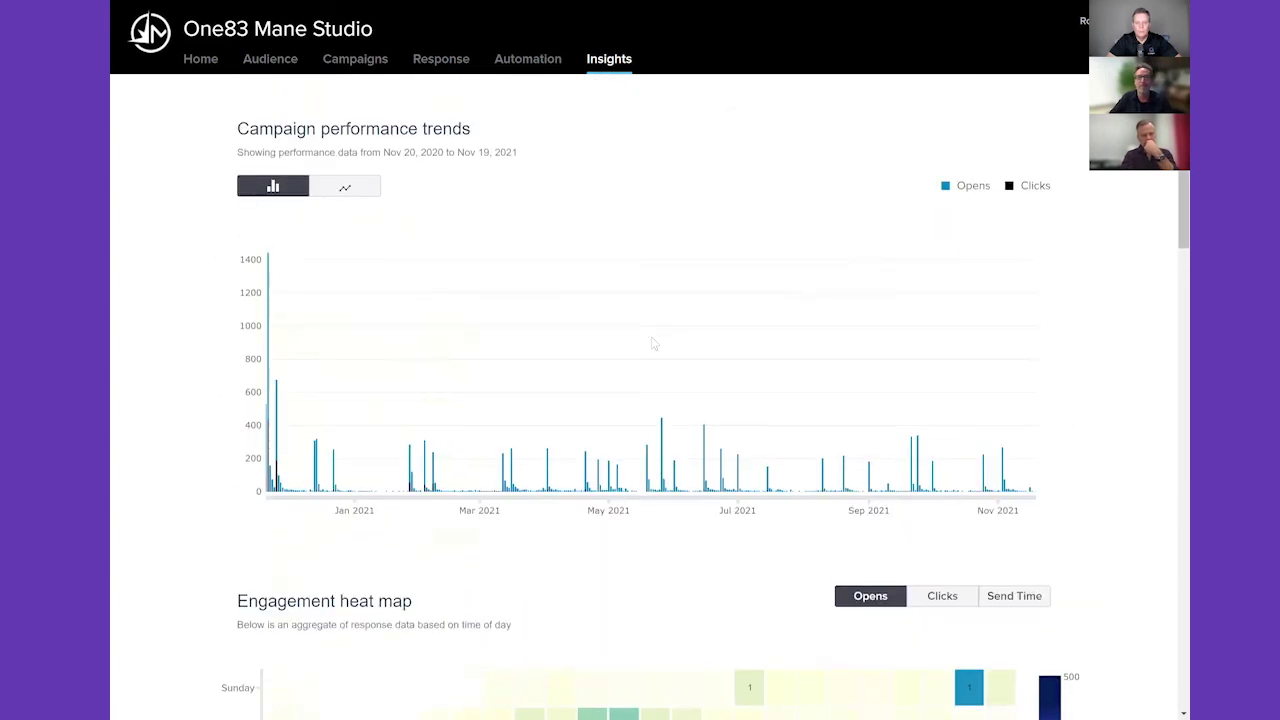
scroll(697, 238, up, 5)
scroll(697, 238, up, 3)
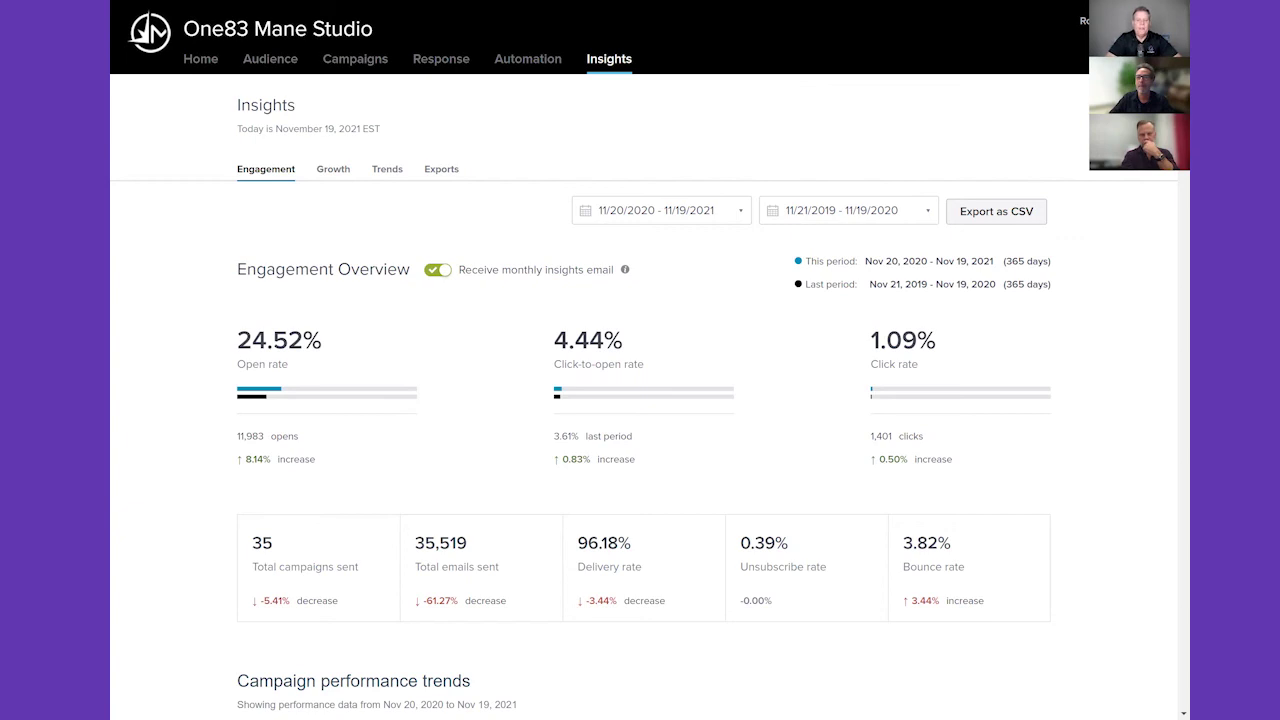
Step: Go from Home to the Automation list and open the New Client Welcome workflow
click(201, 60)
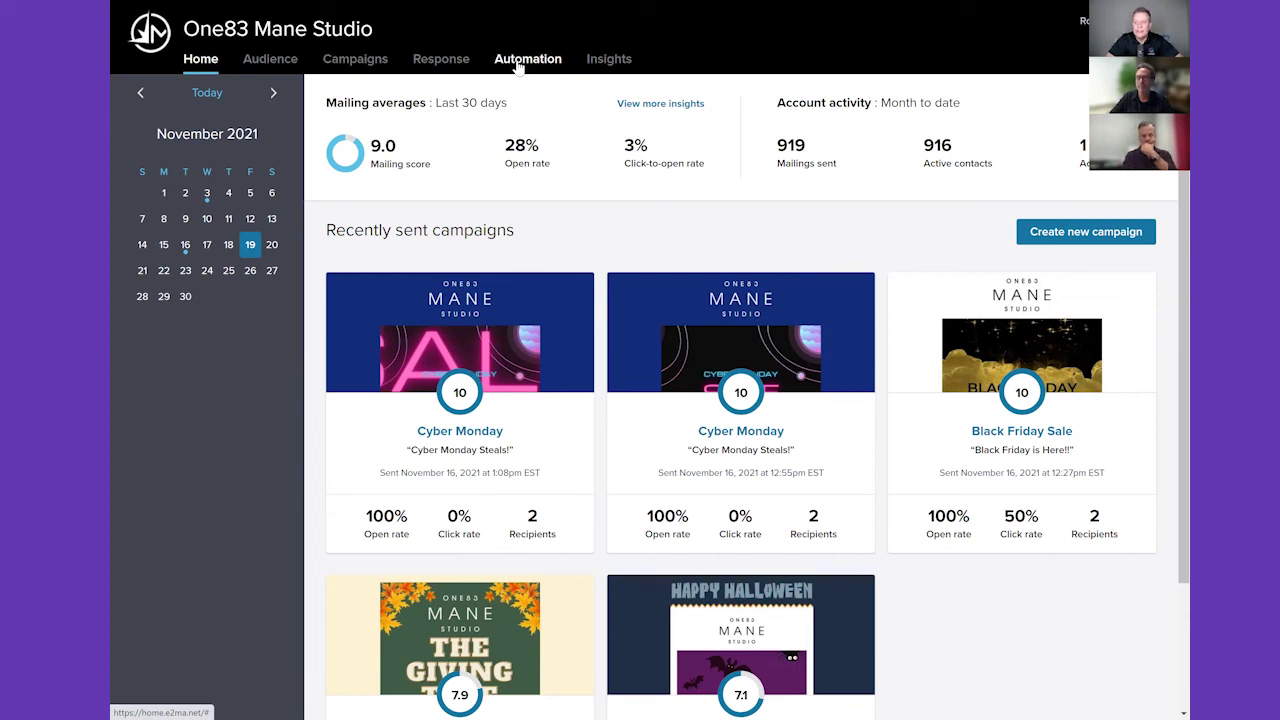
click(518, 64)
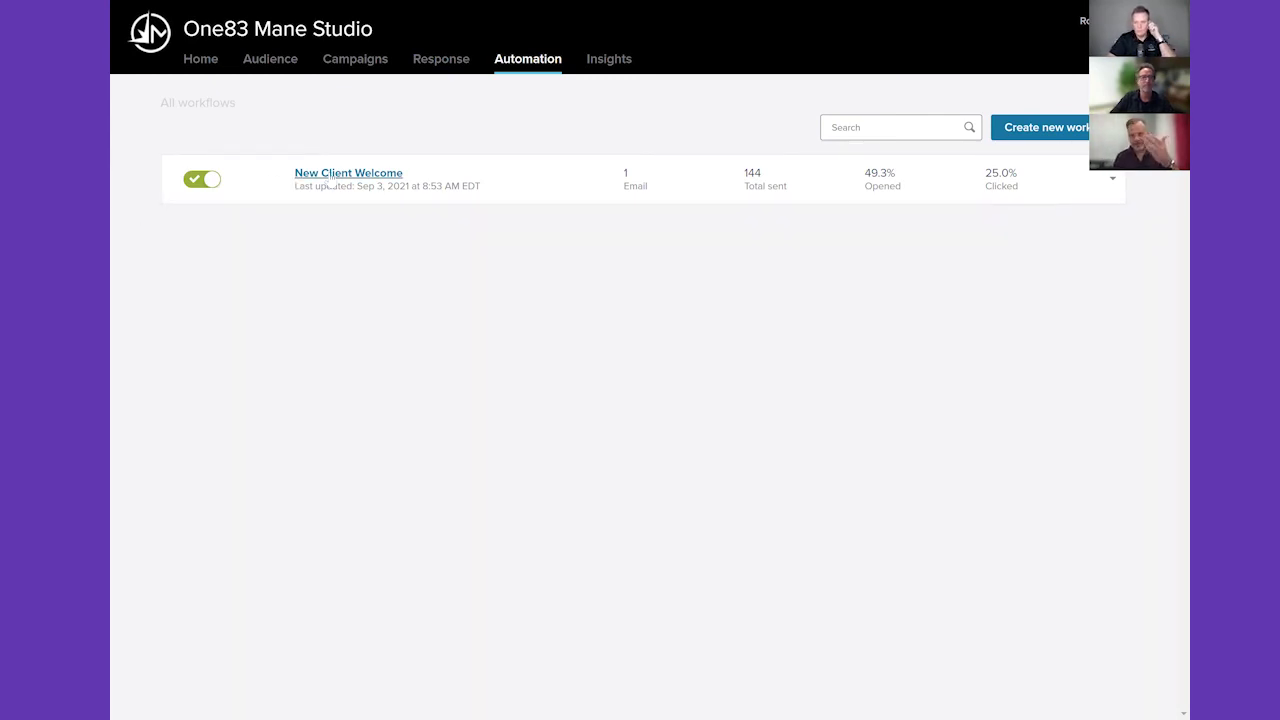
click(331, 175)
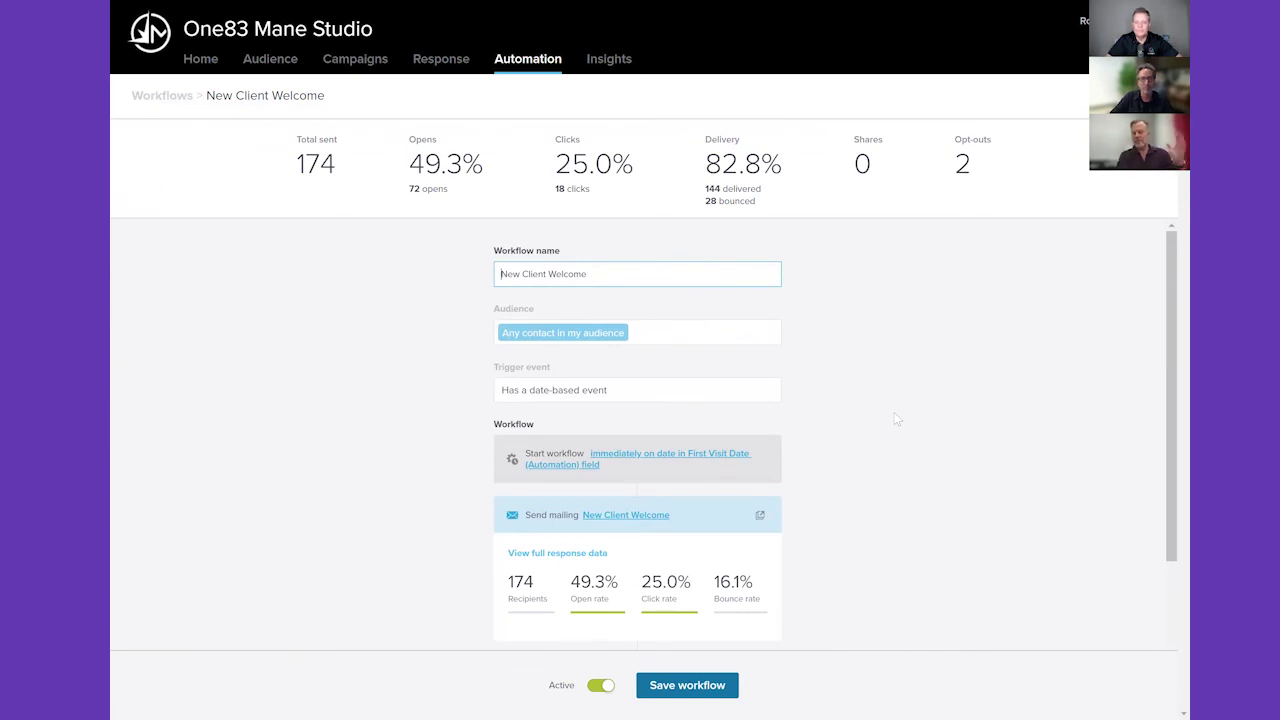
Step: Scroll through New Client Welcome's First Visit Date trigger, mailing step and response stats
scroll(897, 419, down, 1)
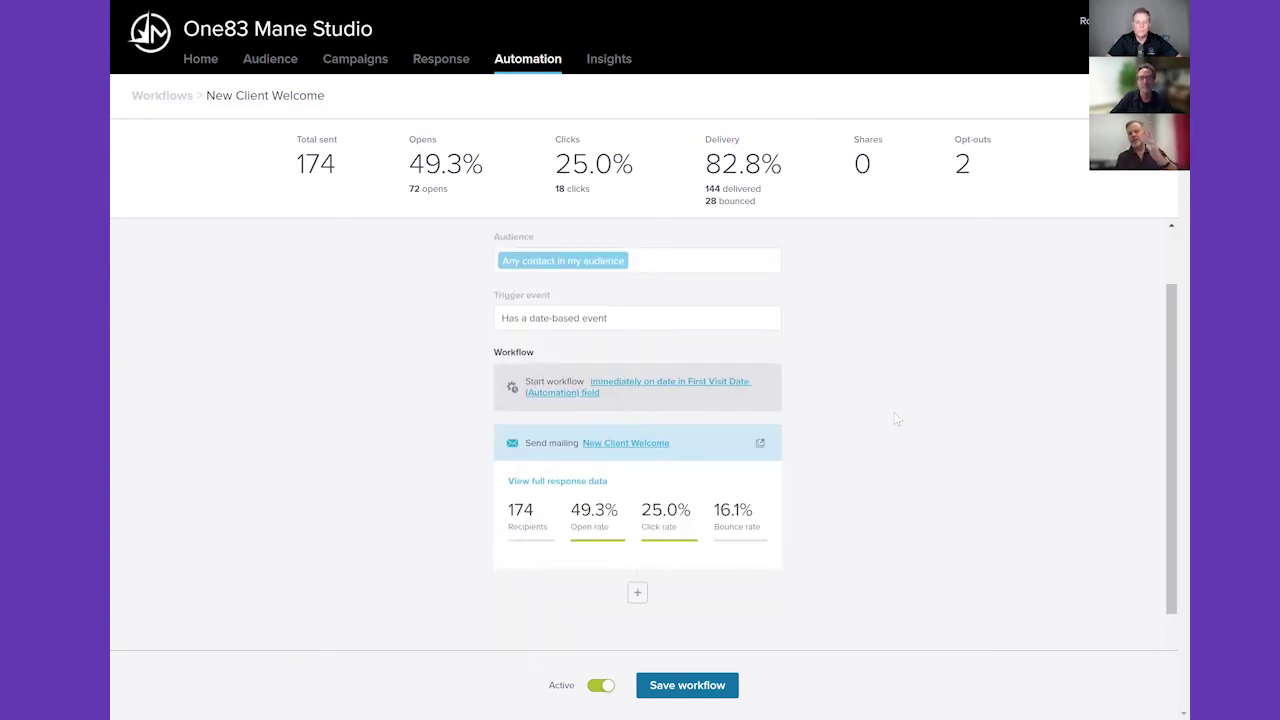
scroll(897, 419, up, 1)
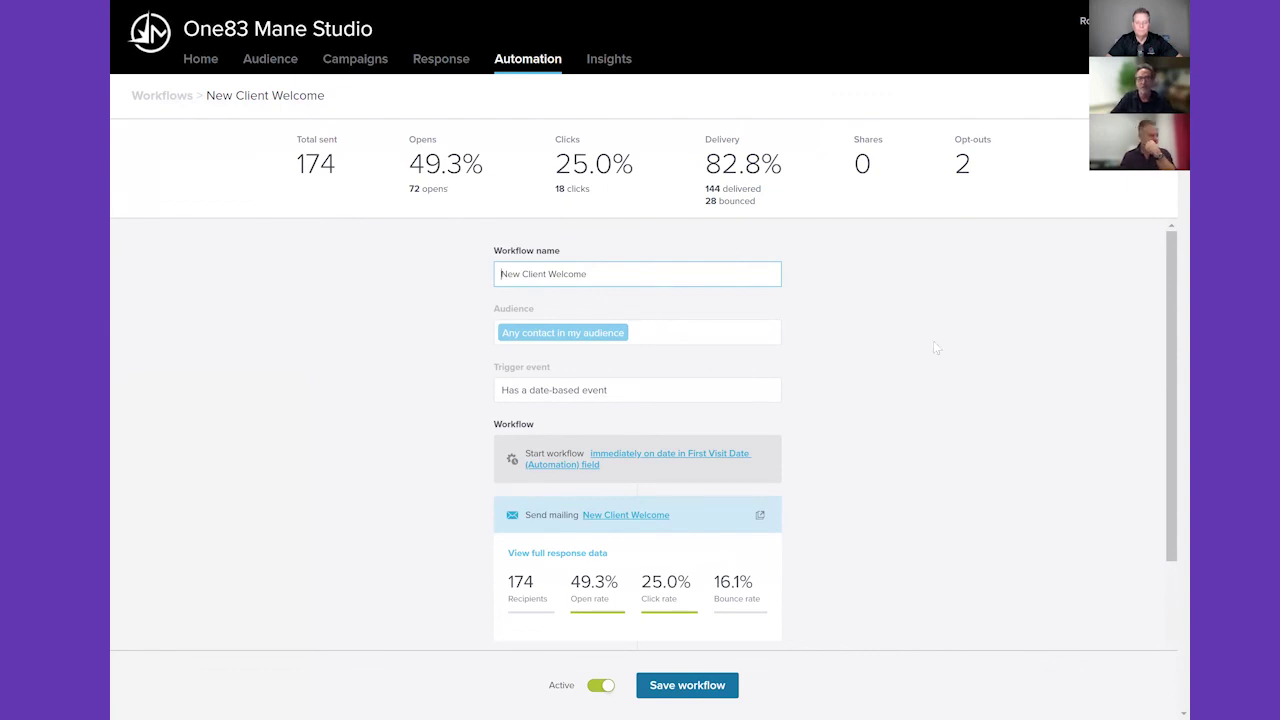
scroll(937, 354, down, 3)
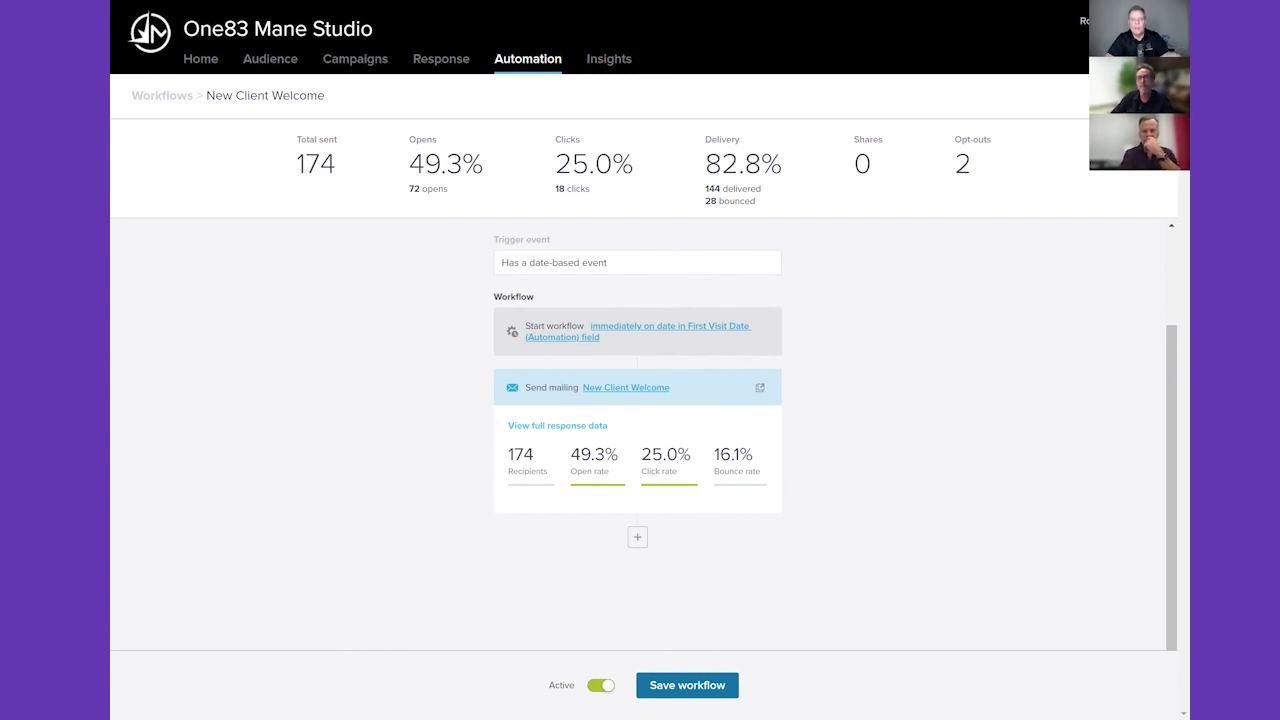
scroll(637, 420, up, 2)
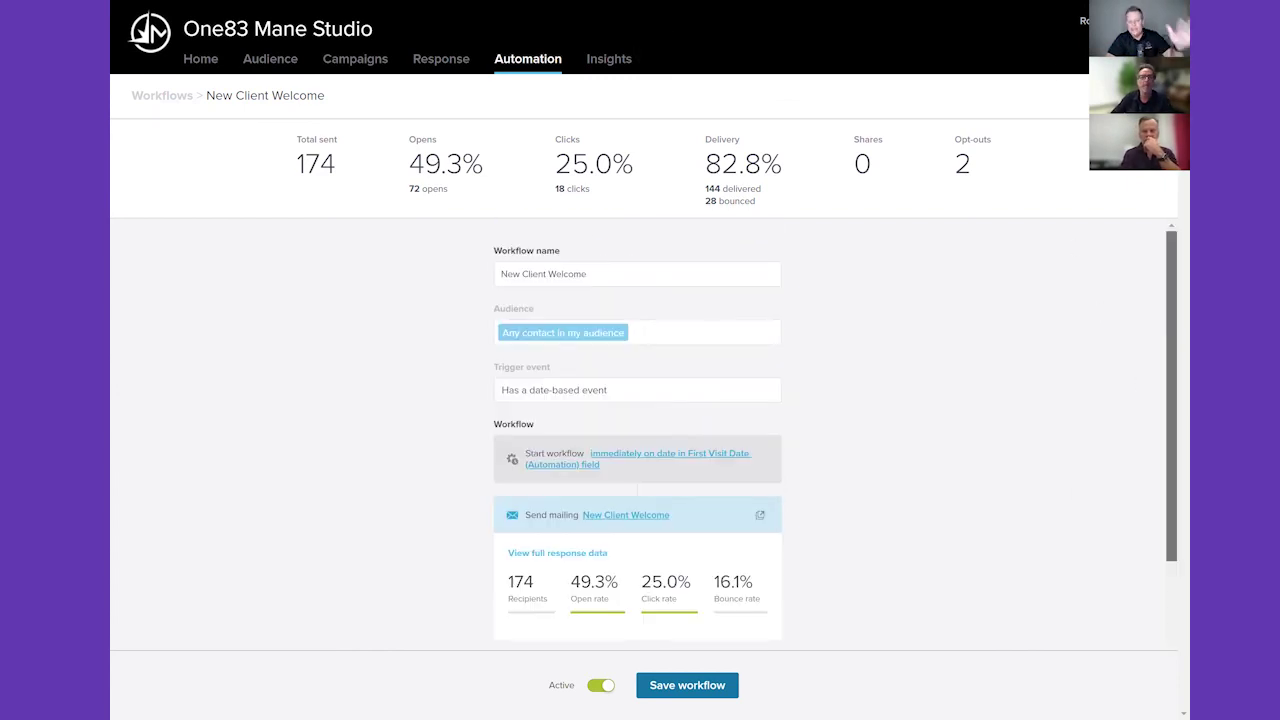